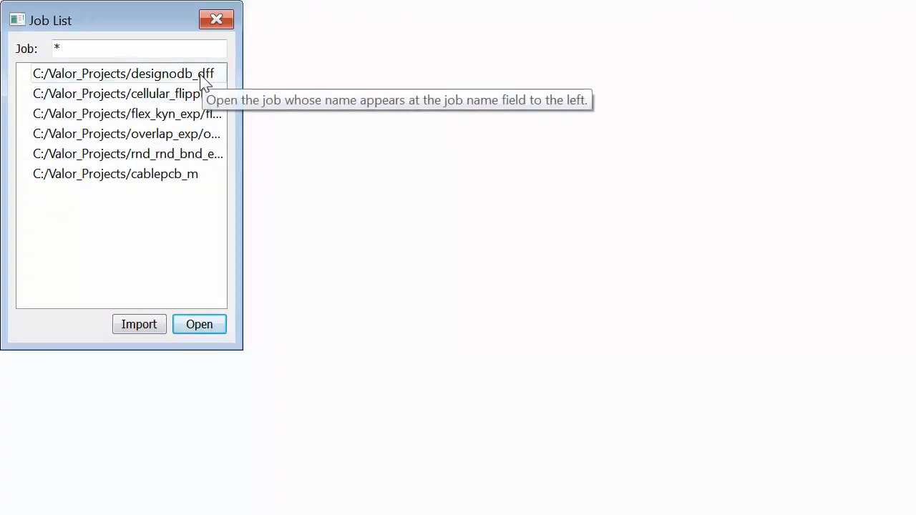
Step: Open the designodb_dff job, then start importing a new job
left_click(205, 81)
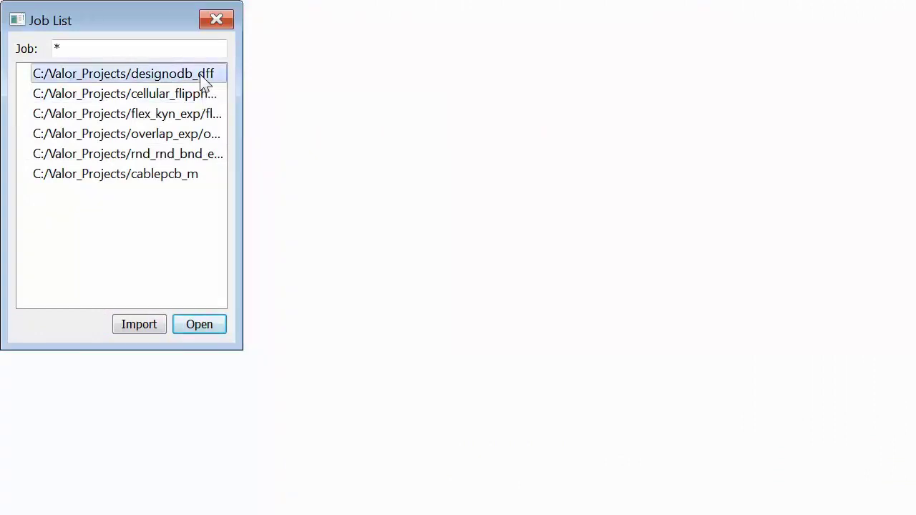
left_click(209, 318)
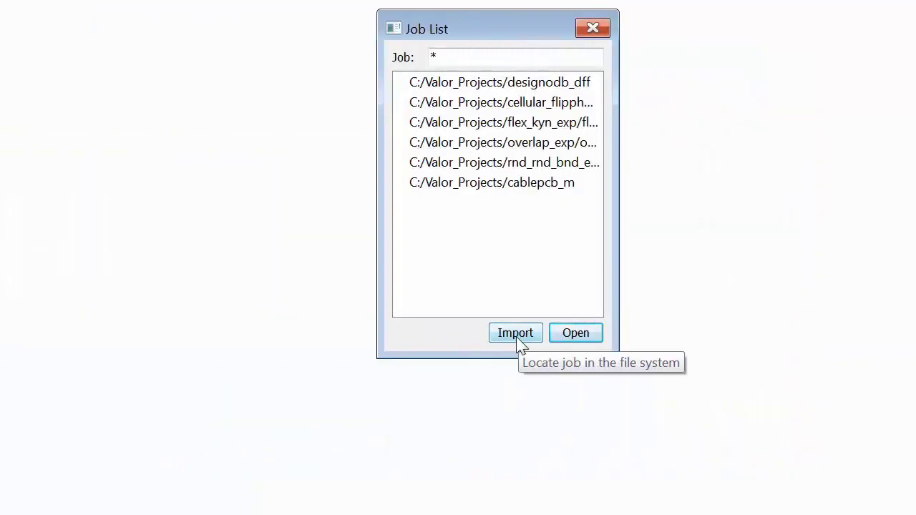
left_click(519, 339)
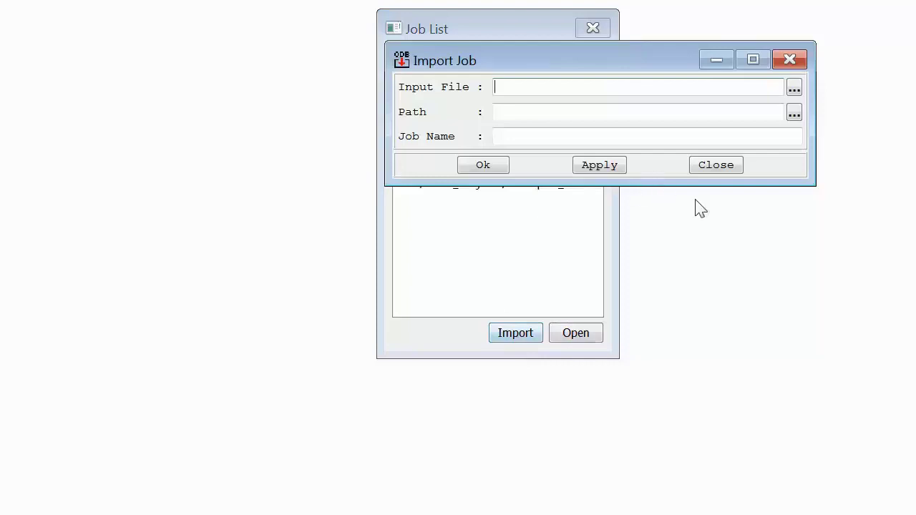
Step: Select sample_odb.tgz from the ODB++ Viewer folder as the import input file
left_click(794, 89)
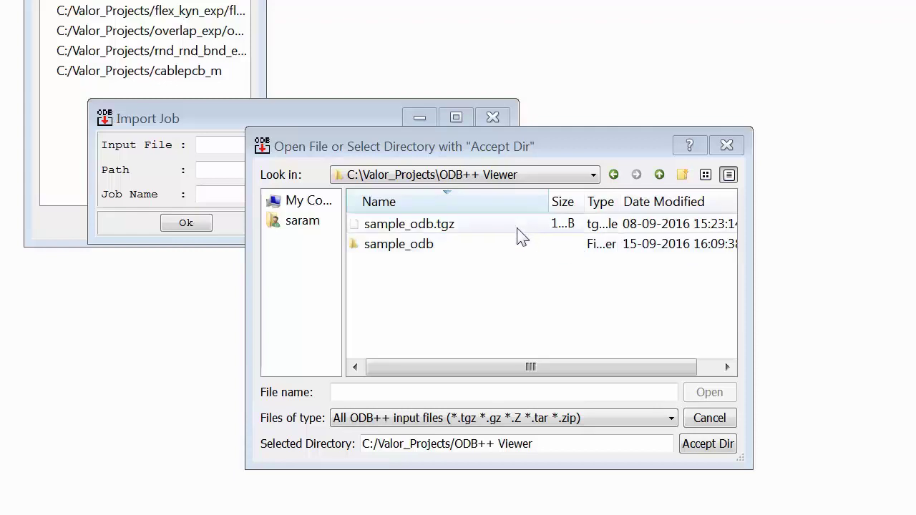
left_click(472, 250)
double_click(475, 251)
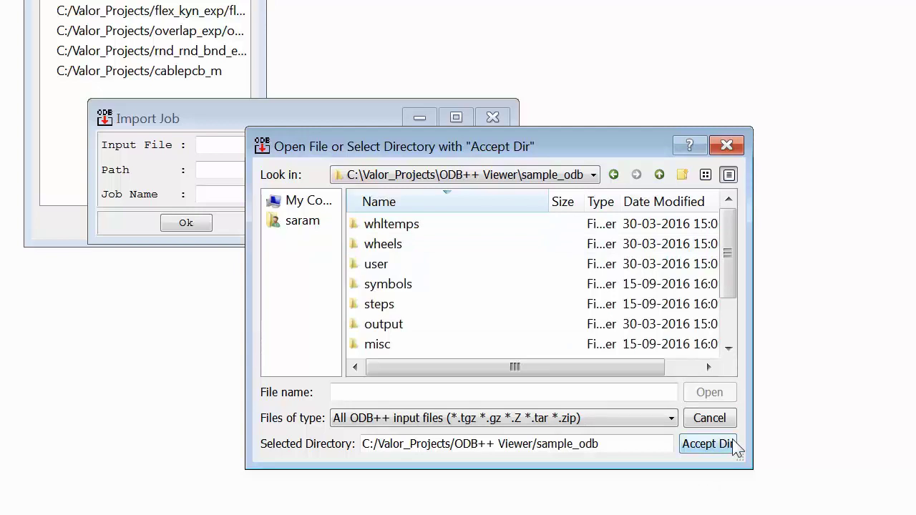
left_click(659, 174)
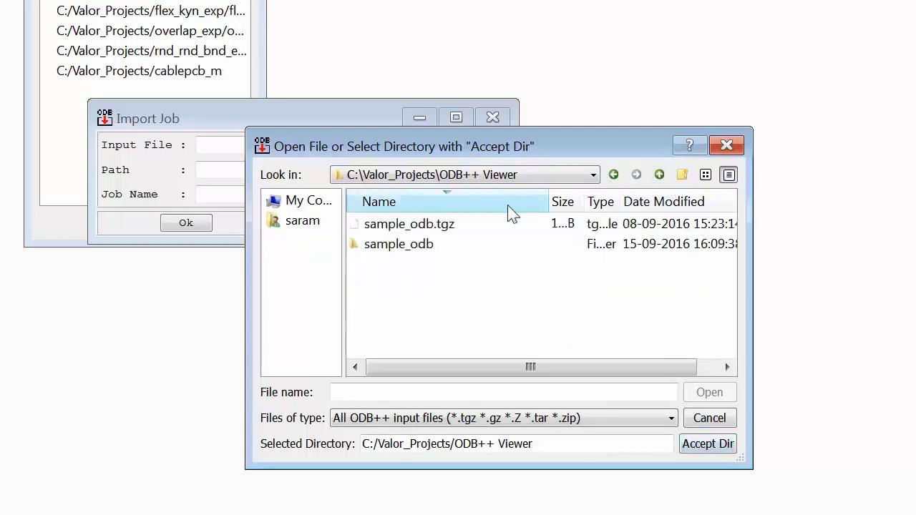
left_click(440, 226)
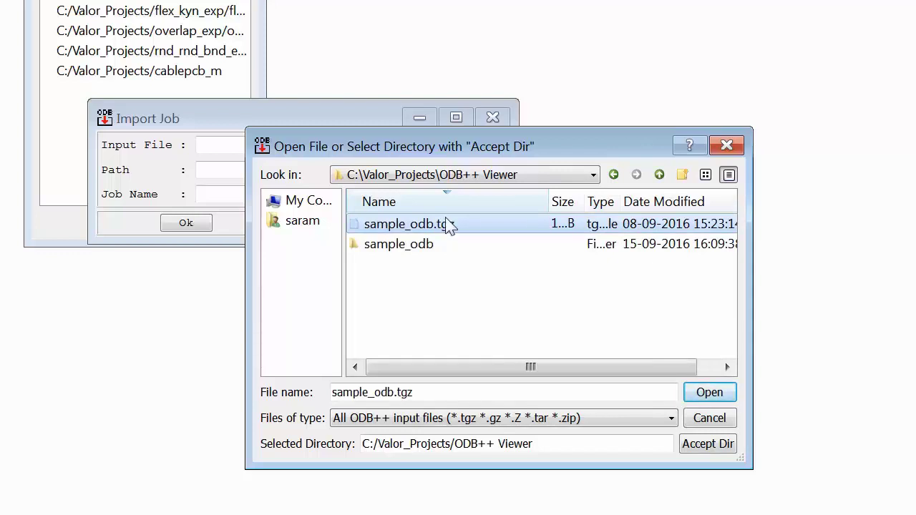
Step: Import sample_odb.tgz as job sample_odb into C:/Valor_Projects/ODB++ Viewer
left_click(714, 398)
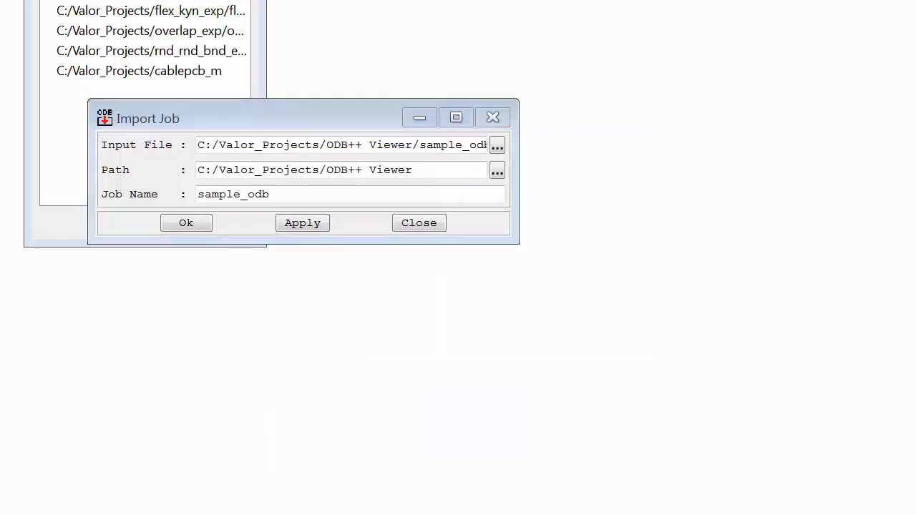
left_click(496, 171)
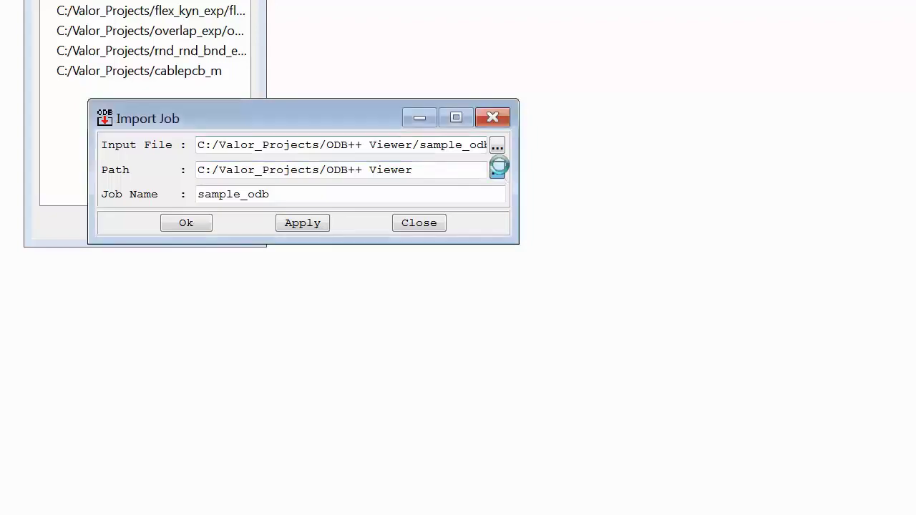
left_click(262, 226)
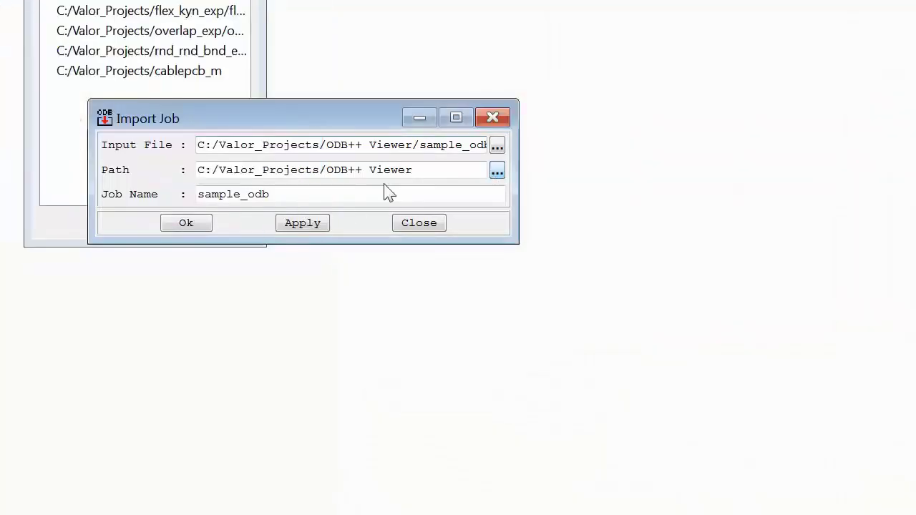
left_click_drag(365, 204, 197, 202)
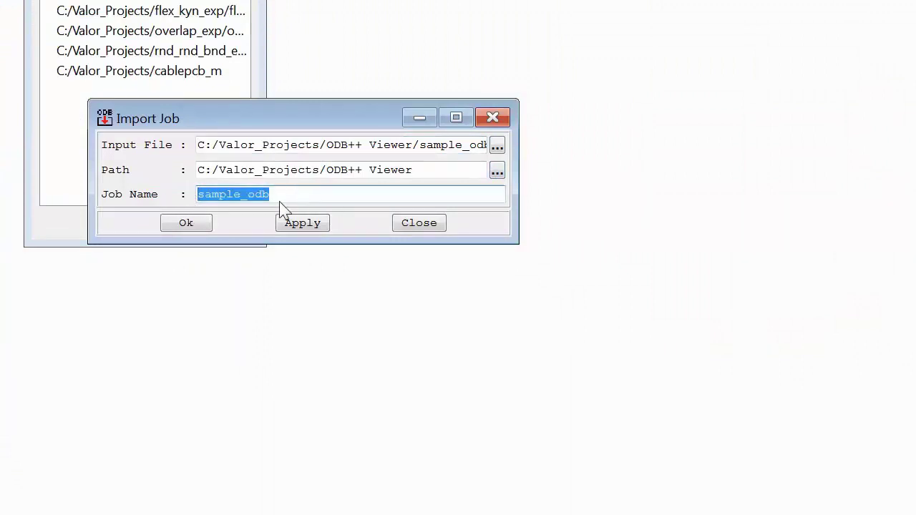
left_click(177, 223)
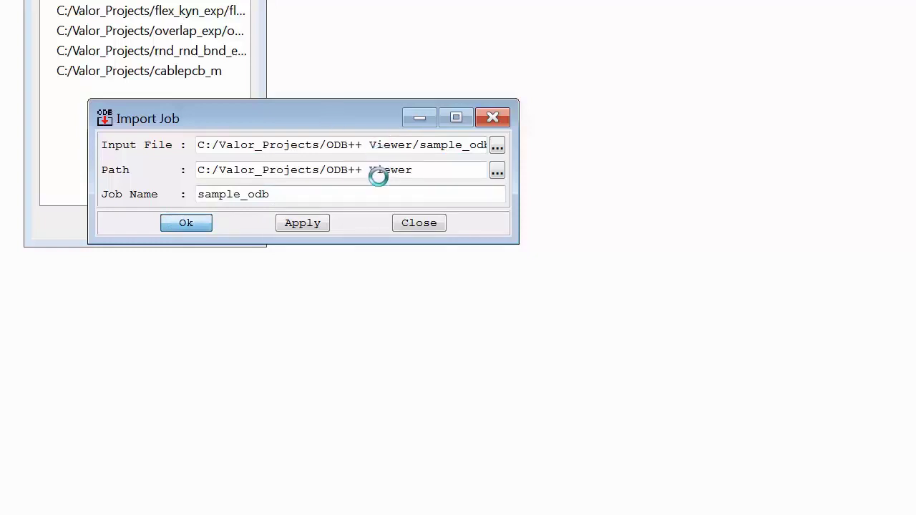
Step: Confirm the overwrite, then preview the top, sst, spt and soldermask_top layers and hide them
left_click(544, 297)
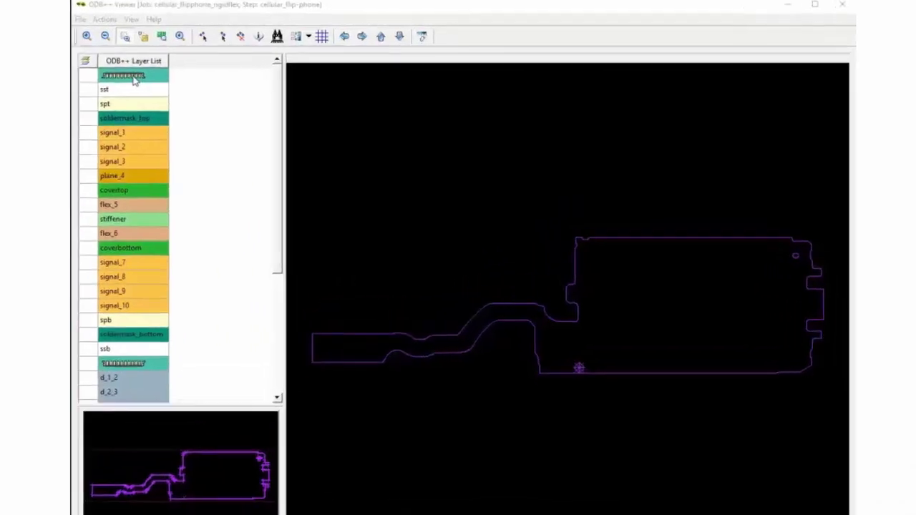
left_click(82, 84)
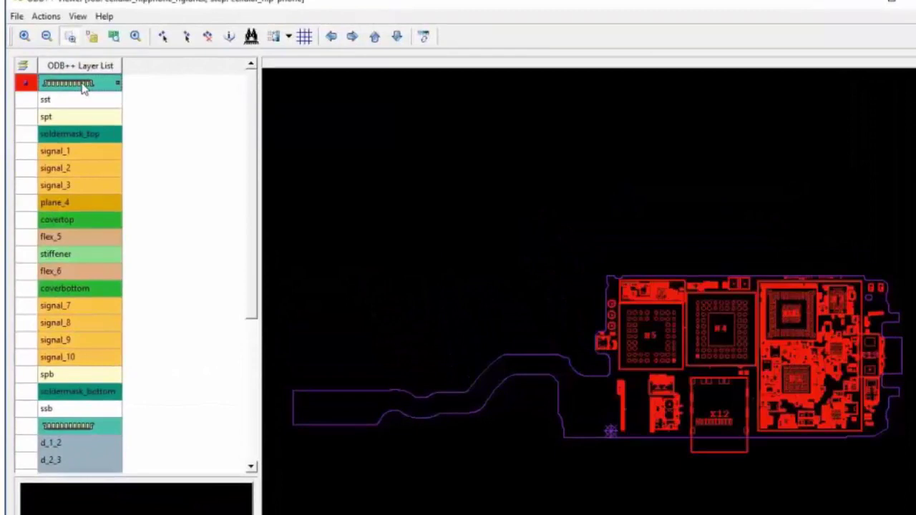
left_click(76, 103)
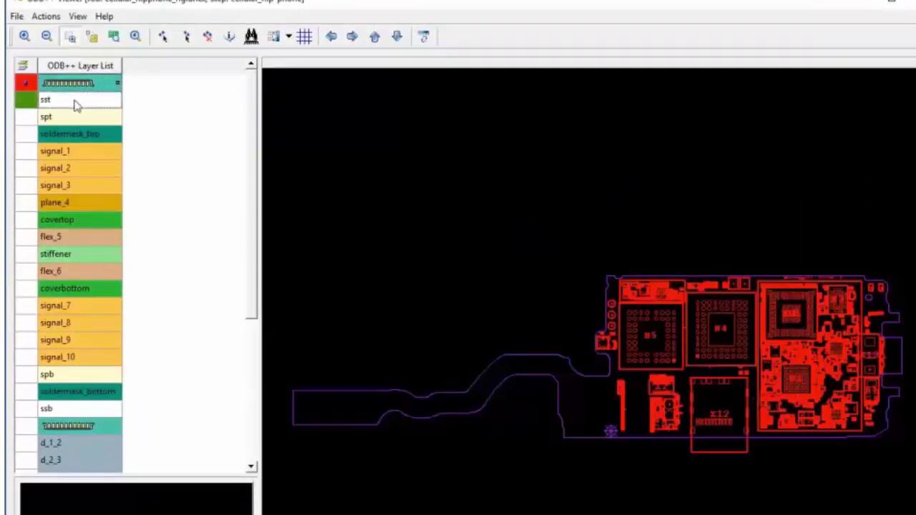
left_click(69, 121)
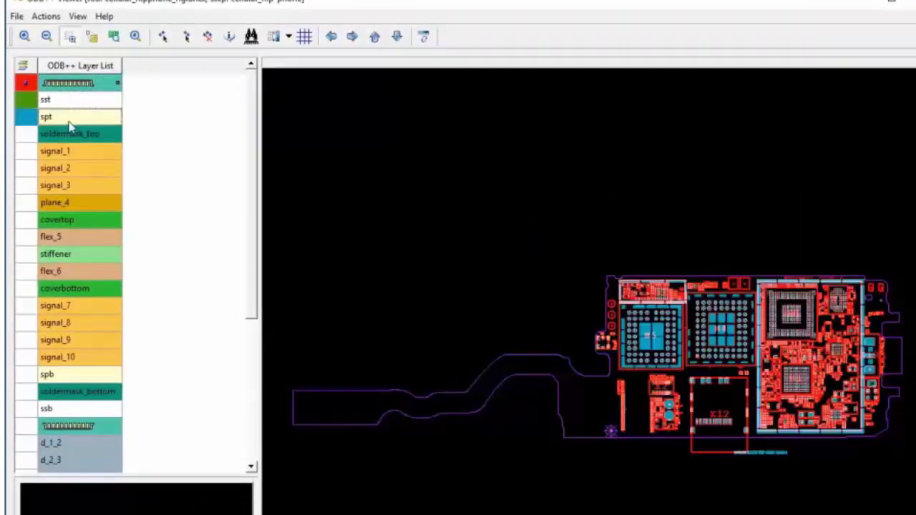
left_click(72, 143)
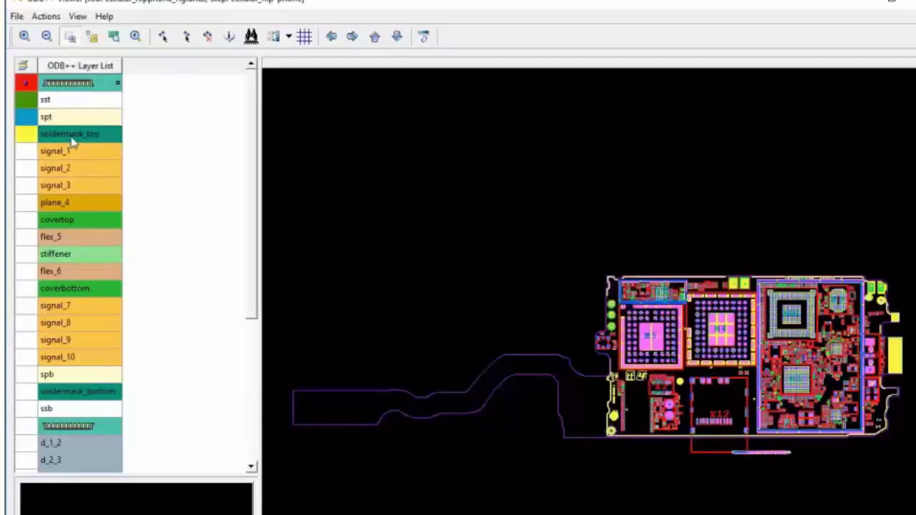
left_click(72, 143)
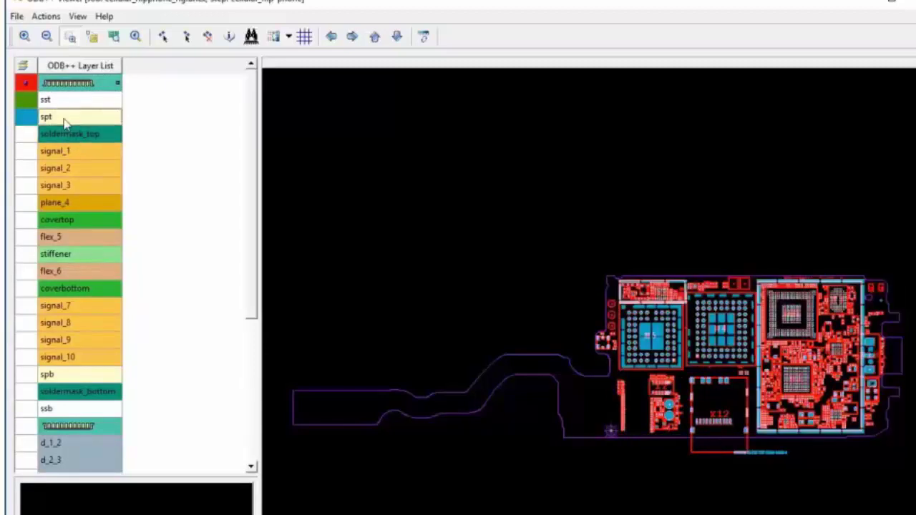
left_click(65, 118)
left_click(57, 98)
left_click(67, 85)
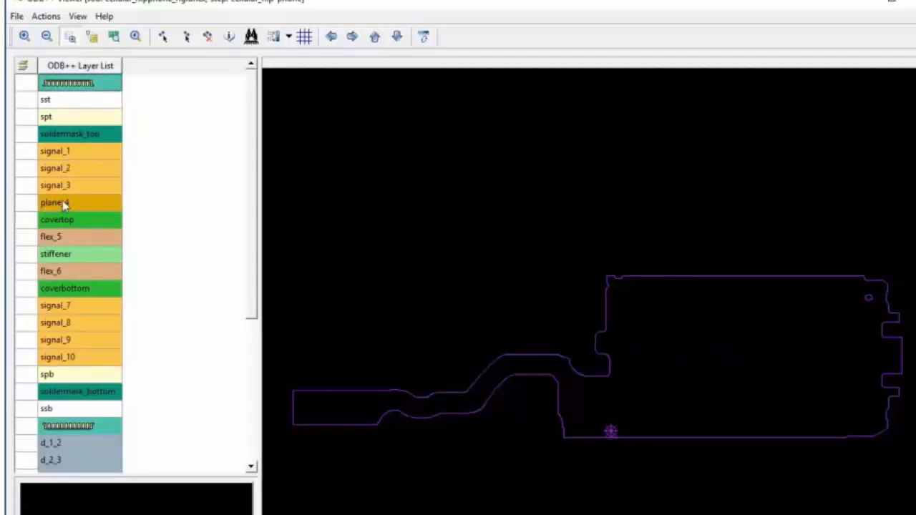
Step: Preview signal_1, plane_4 and the d_1_10 drill layer, then hide them, leaving only the outline
left_click(72, 152)
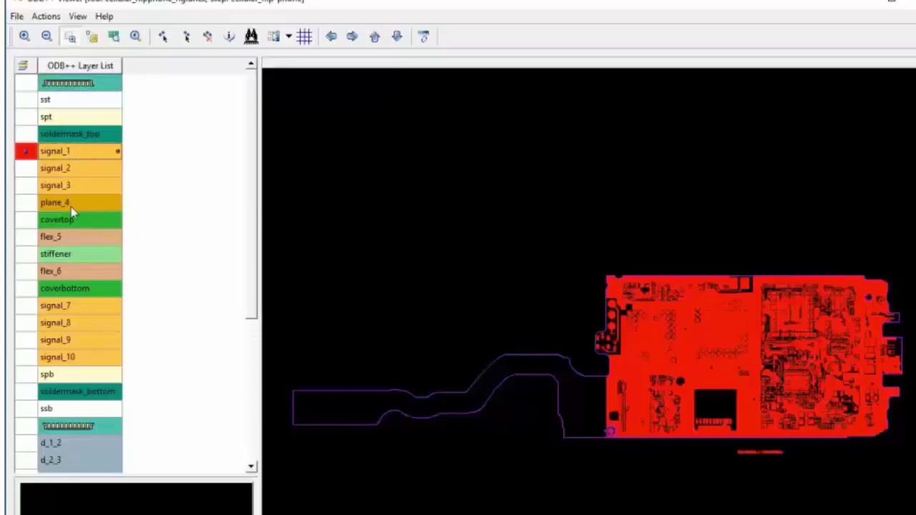
left_click(72, 207)
left_click(61, 158)
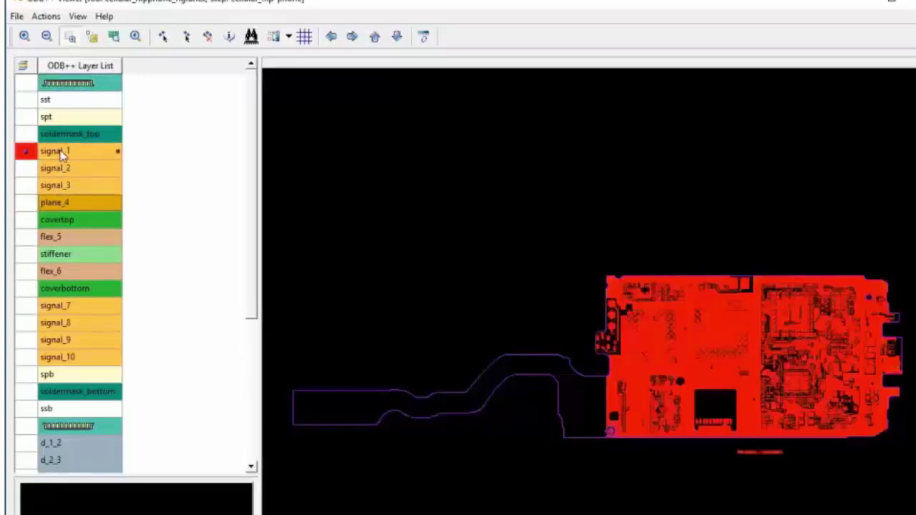
left_click(61, 158)
left_click_drag(250, 171, 256, 354)
left_click(93, 326)
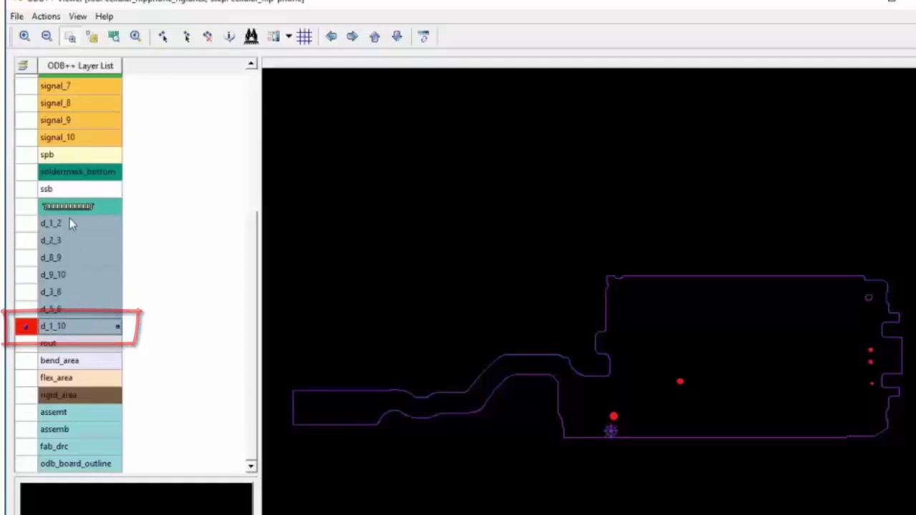
left_click(62, 329)
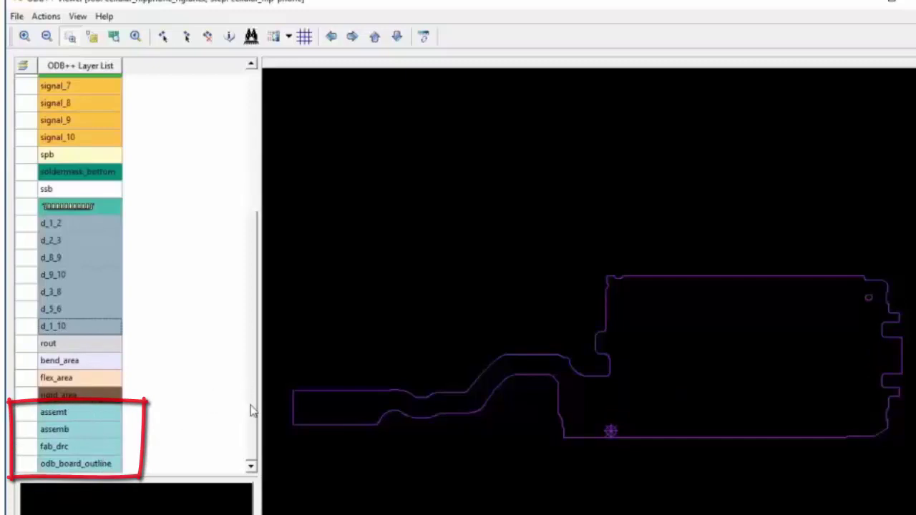
left_click_drag(250, 415, 245, 222)
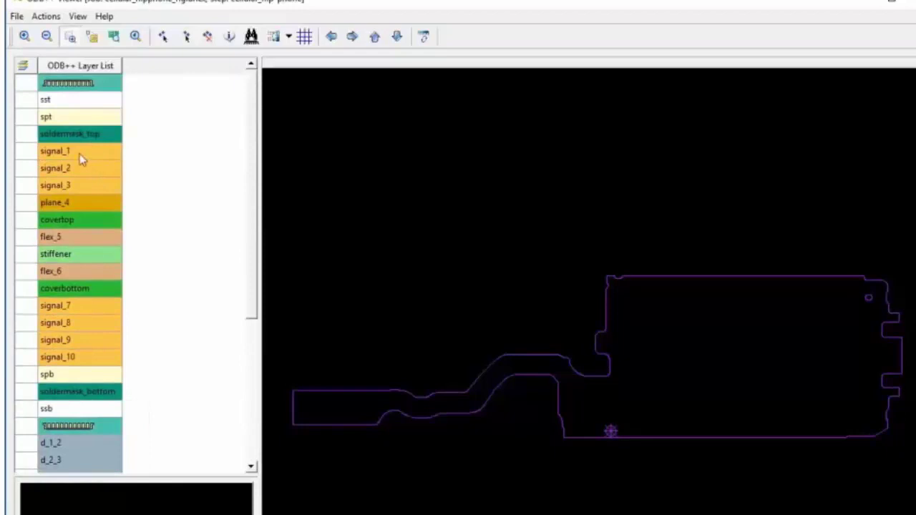
Step: Turn on signal_1, signal_3, flex_5 and flex_6 so they display together in distinct colours
left_click(80, 157)
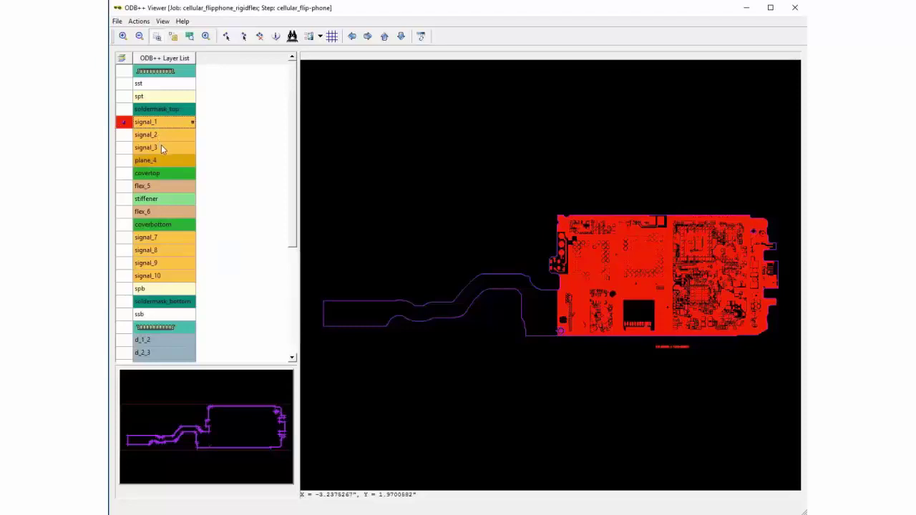
left_click(162, 147)
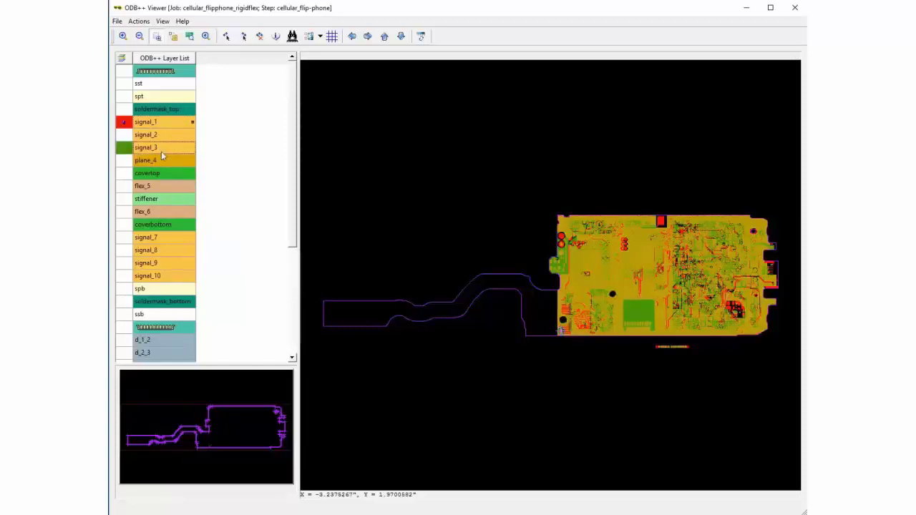
left_click(154, 188)
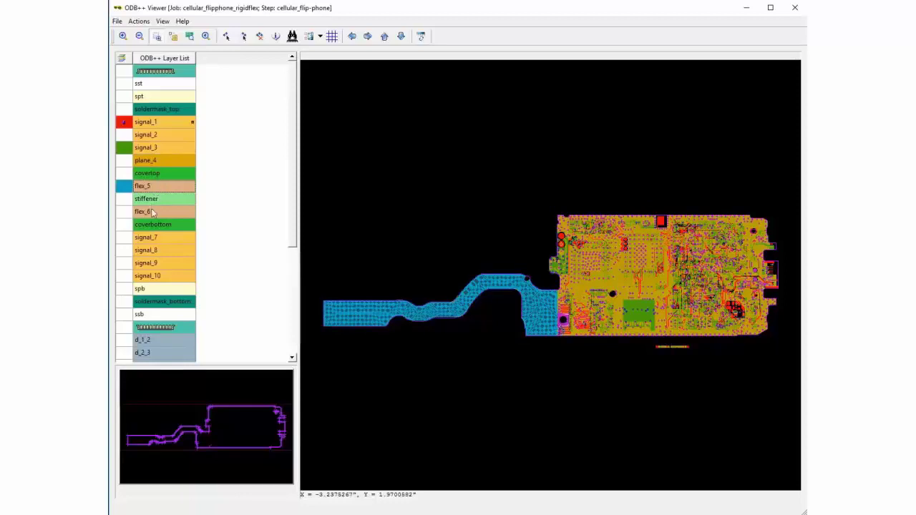
left_click(160, 212)
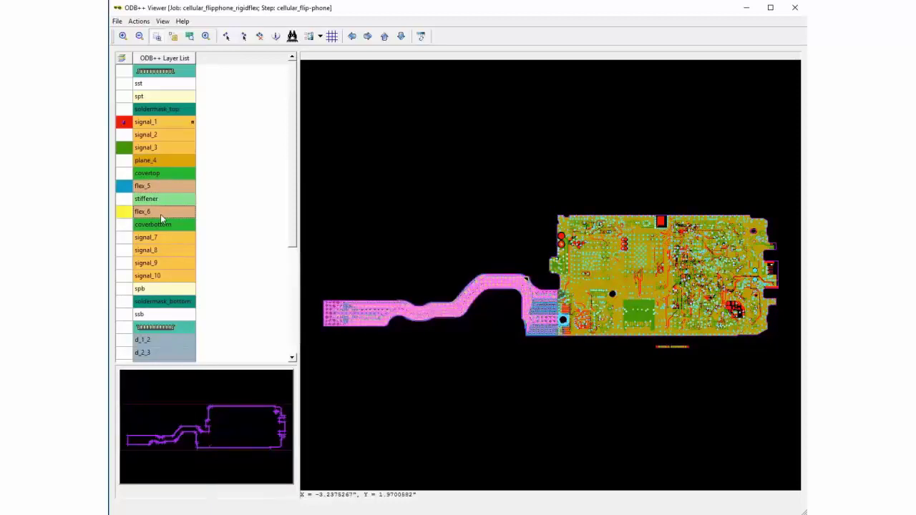
Step: Apply the new layer colours in the Color Settings dialog
left_click(163, 21)
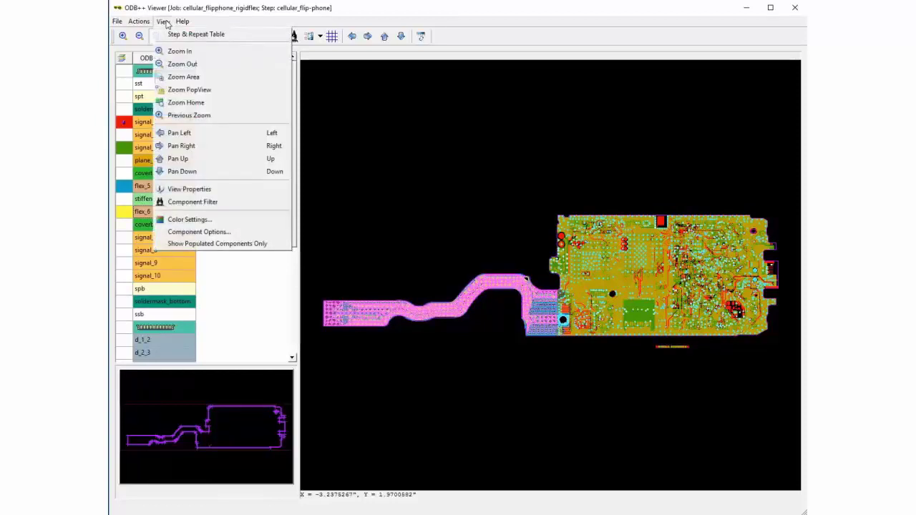
left_click(206, 218)
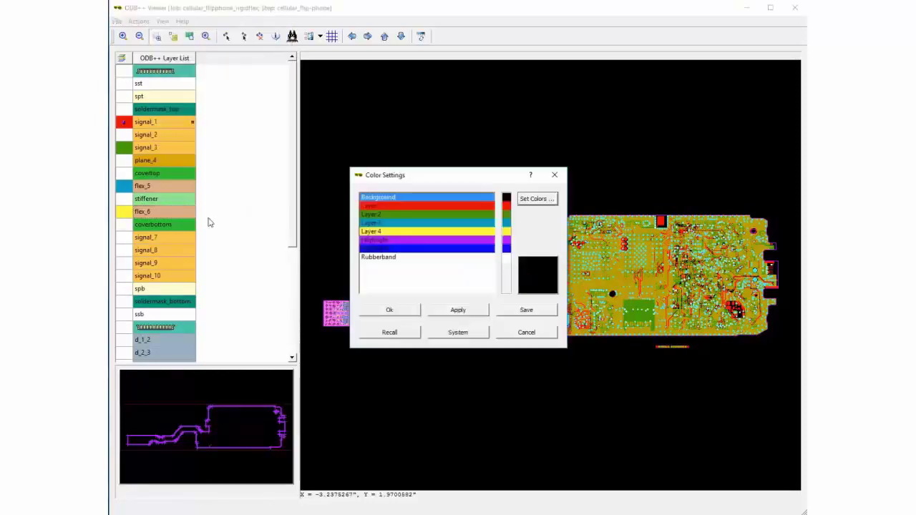
left_click(390, 310)
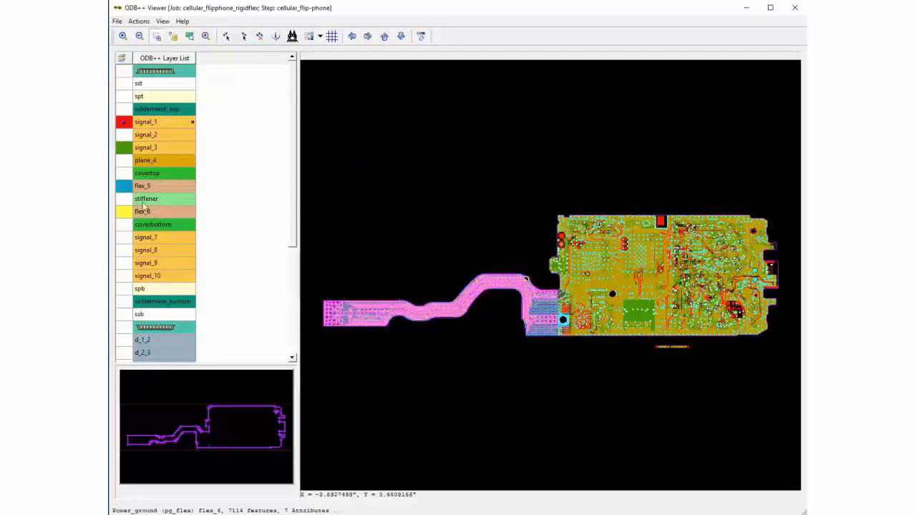
Step: Briefly show signal_7, signal_9 and signal_10, then hide every layer except signal_1
left_click(147, 236)
left_click(146, 262)
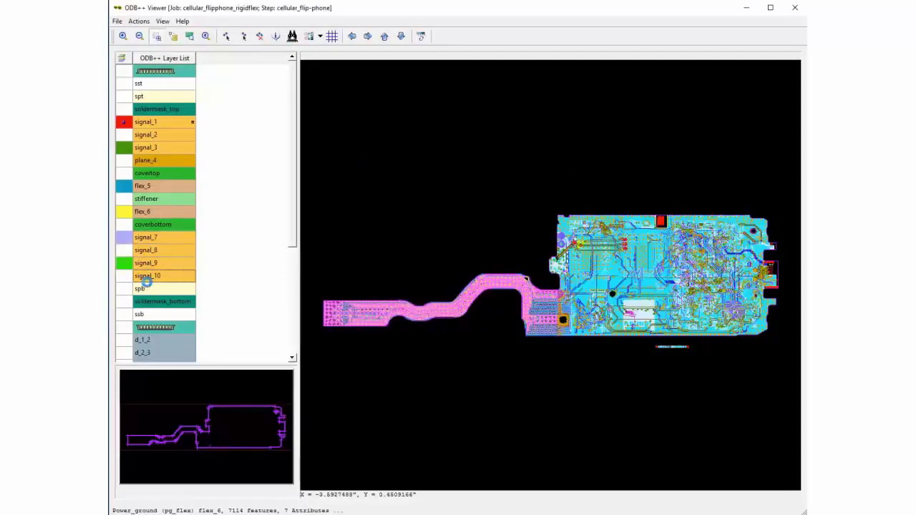
left_click(146, 278)
left_click(147, 274)
left_click(146, 262)
left_click(147, 238)
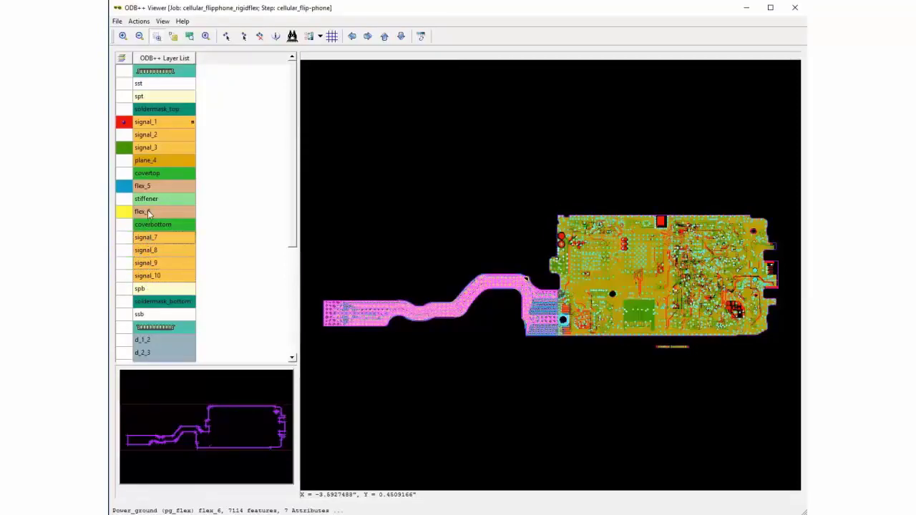
left_click(147, 212)
left_click(152, 187)
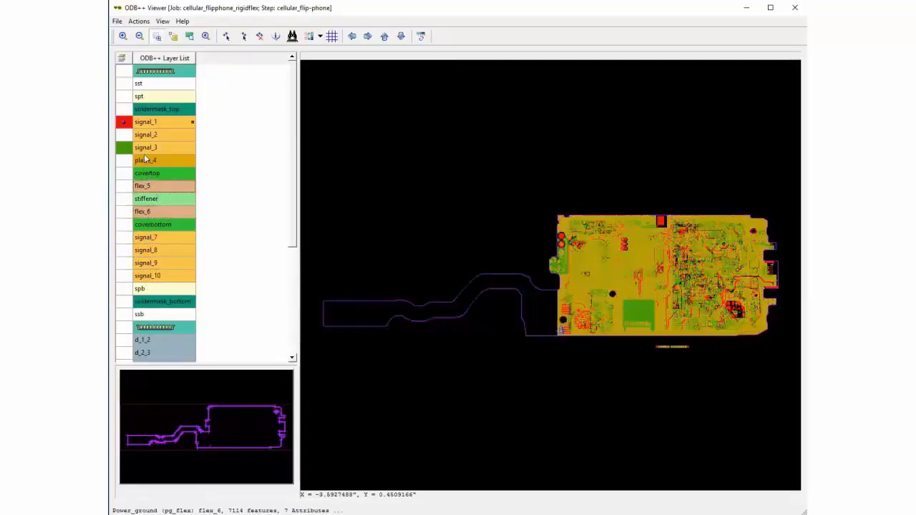
left_click(146, 147)
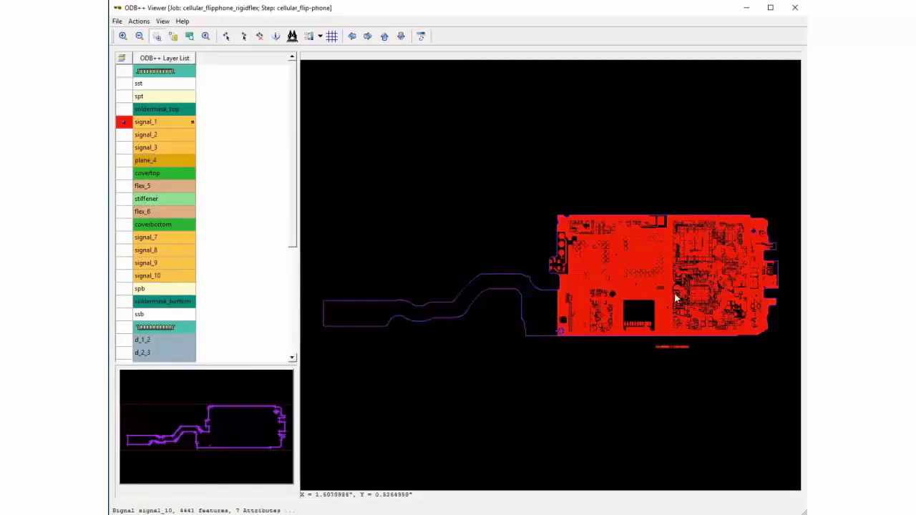
Step: Zoom and pan around the signal_1 copper, then fit the whole design in view
scroll(709, 289, "up", 5)
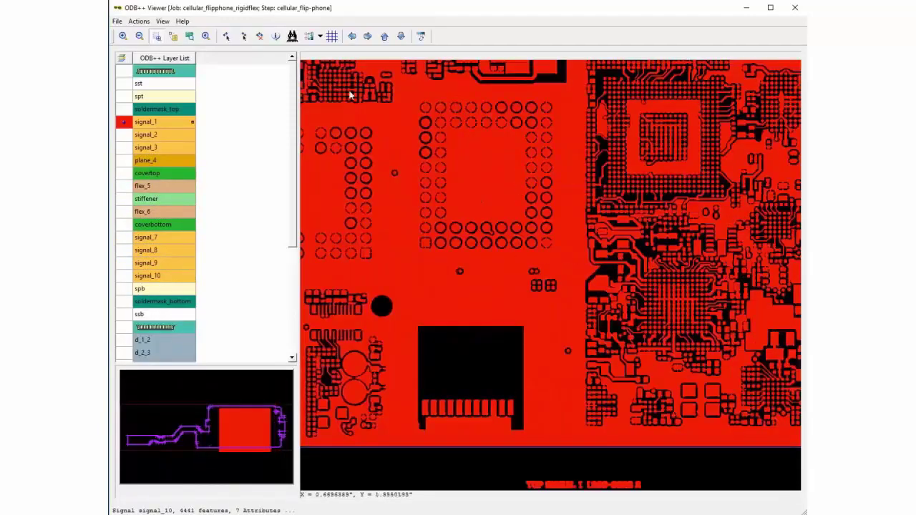
left_click(162, 21)
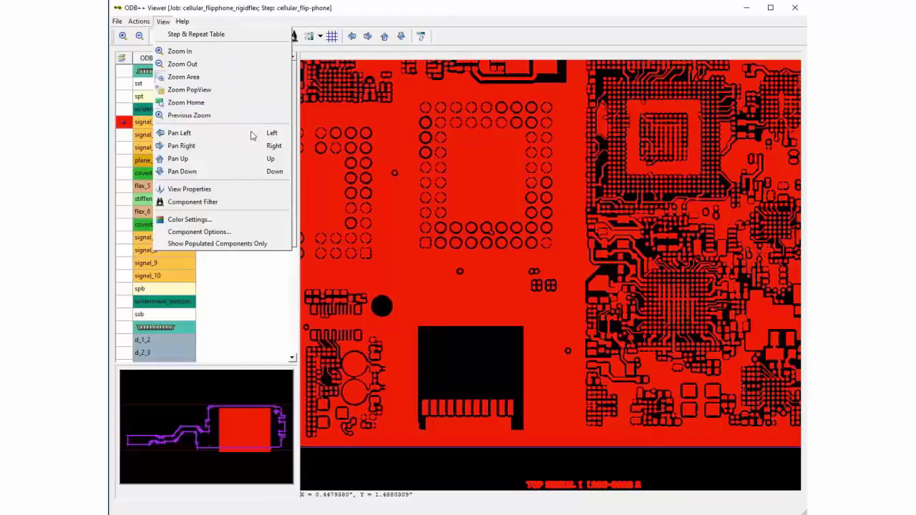
left_click(442, 13)
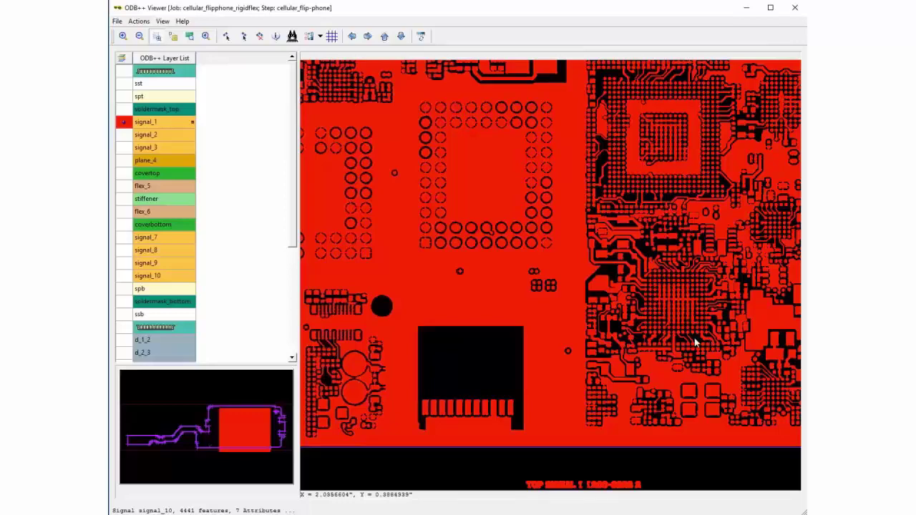
scroll(694, 344, "up", 5)
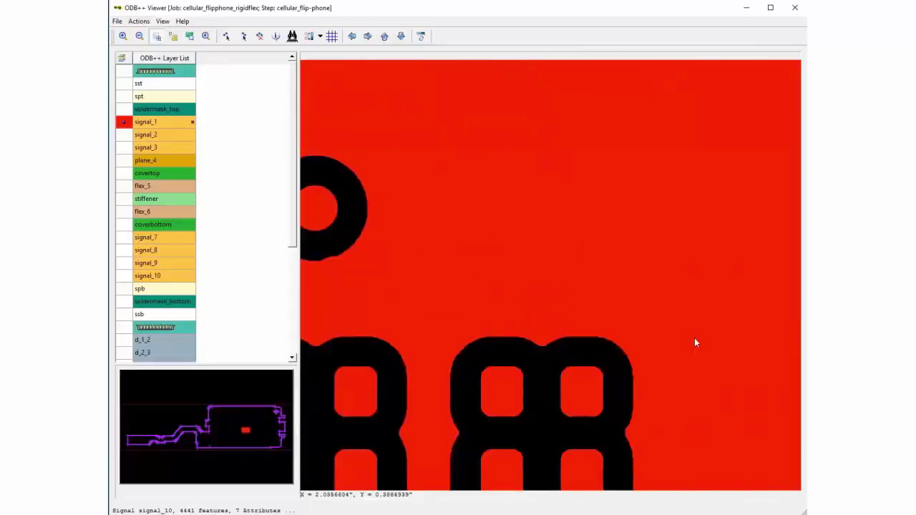
scroll(694, 342, "down", 4)
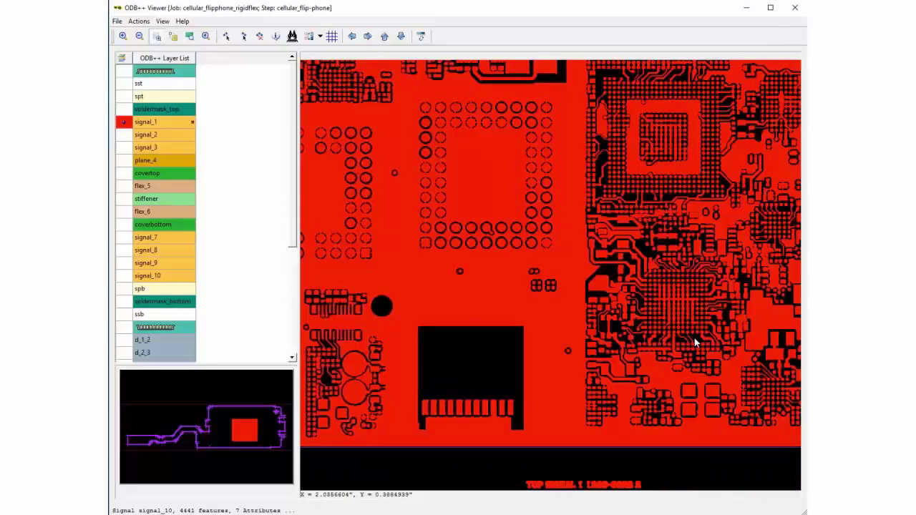
key("Left")
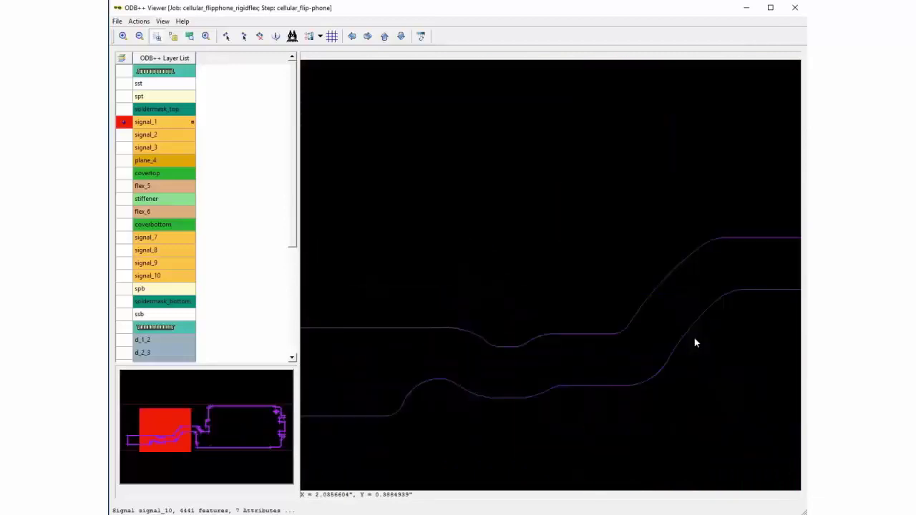
key("Right")
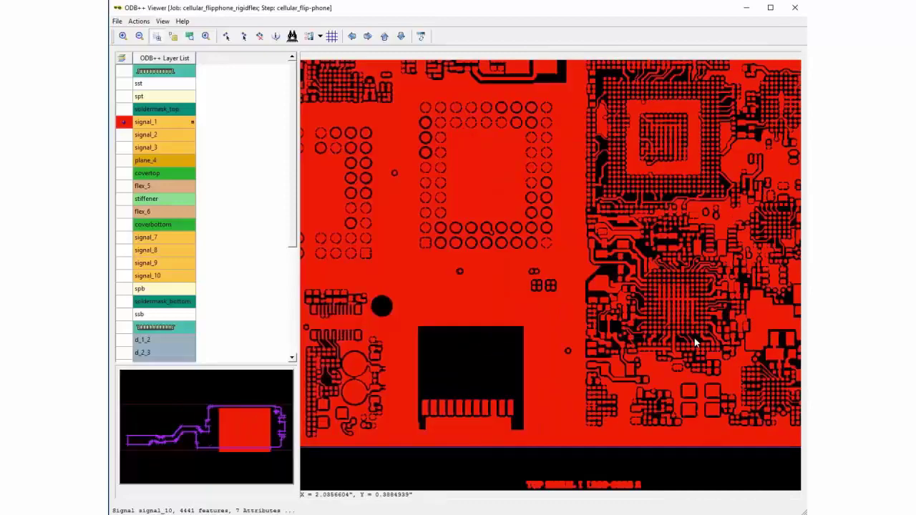
key("Home")
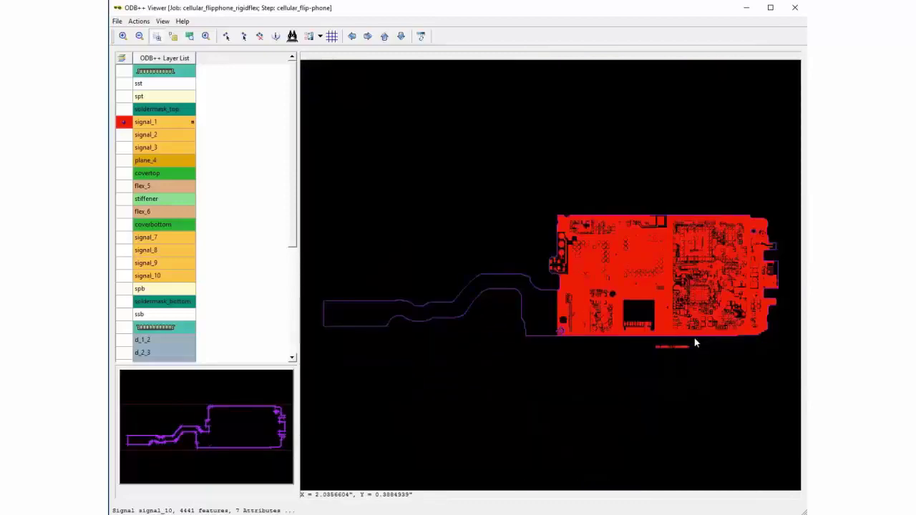
Step: Zoom in on the signal_1 copper and box-zoom onto the pads right of the BGA
scroll(747, 298, "up", 3)
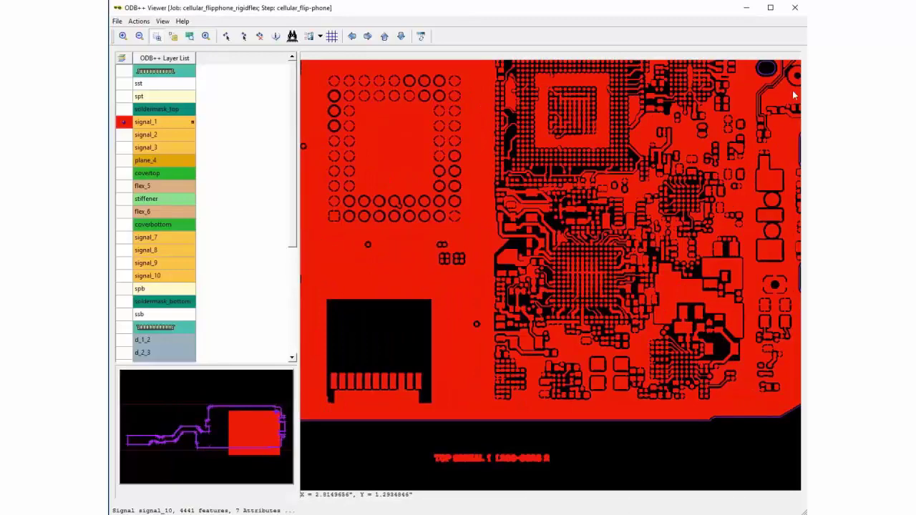
scroll(543, 270, "up", 2)
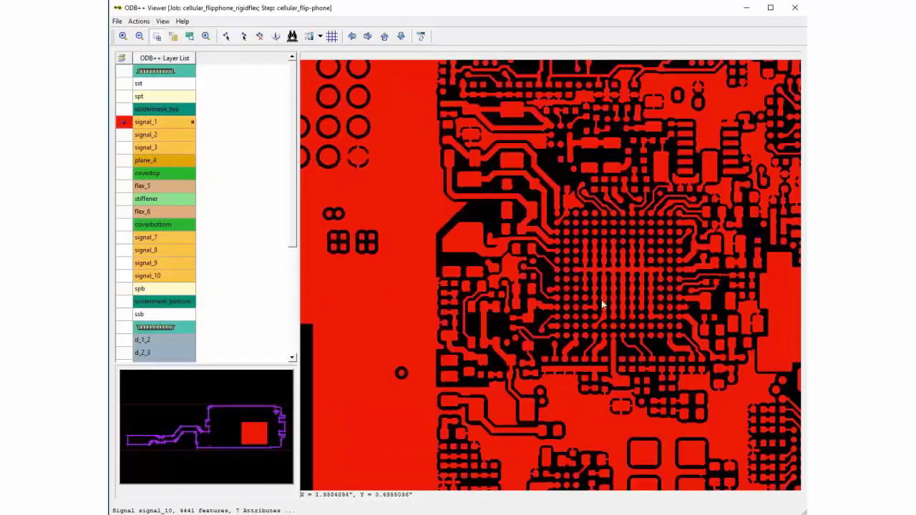
left_click(332, 476)
scroll(406, 283, "down", 2)
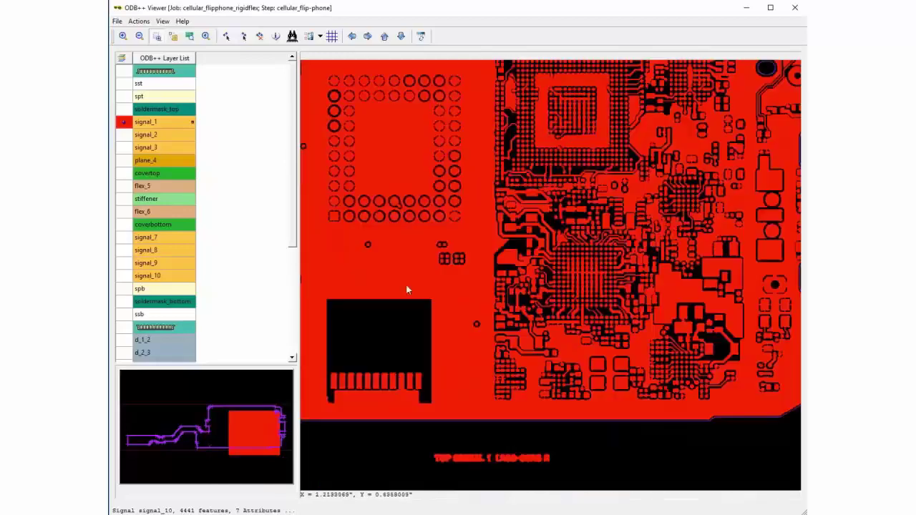
scroll(500, 215, "up", 3)
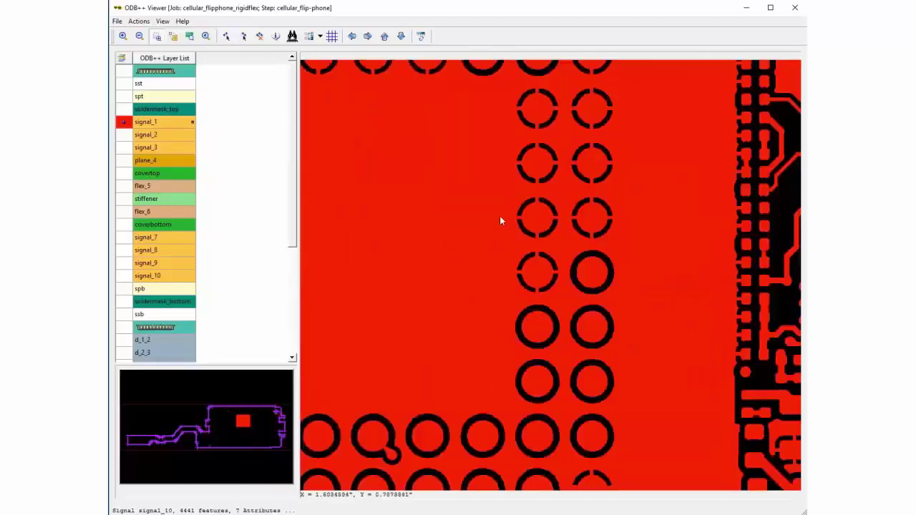
left_click(704, 417)
scroll(368, 137, "down", 7)
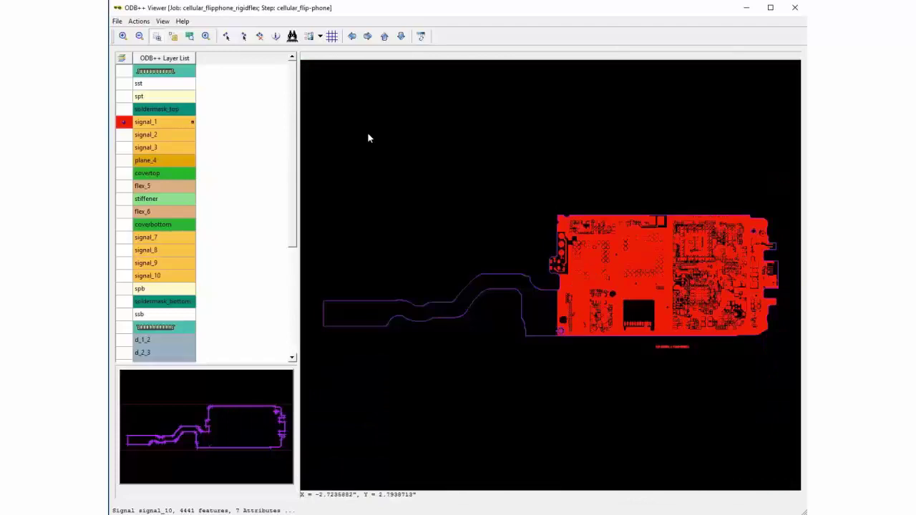
scroll(730, 296, "left", 5)
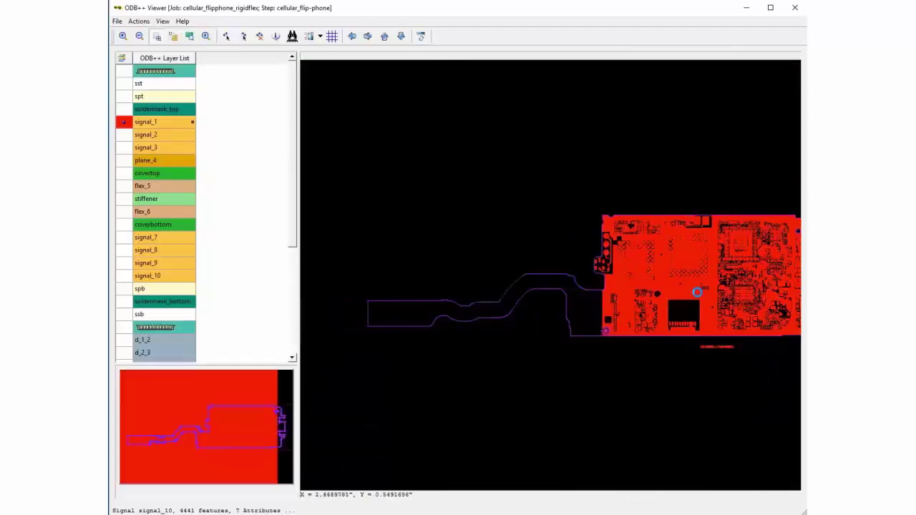
scroll(724, 298, "right", 5)
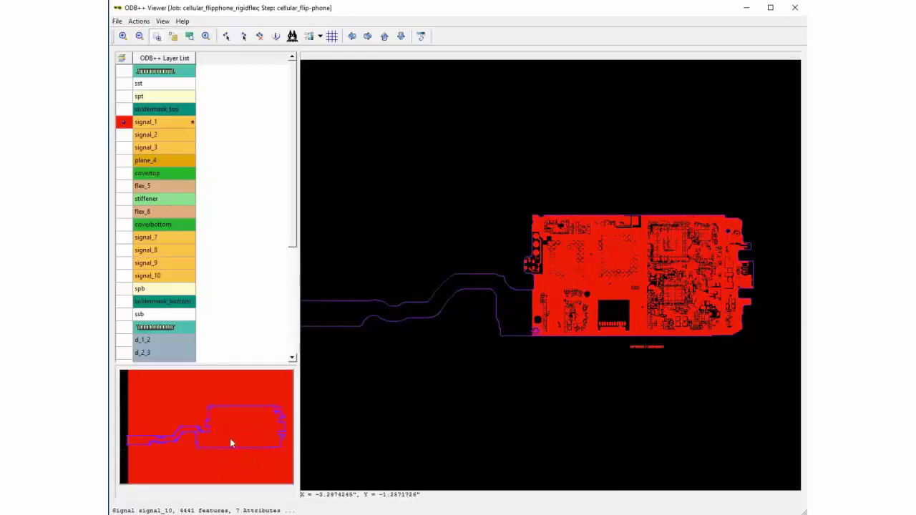
scroll(230, 438, "down", 2)
scroll(260, 443, "up", 2)
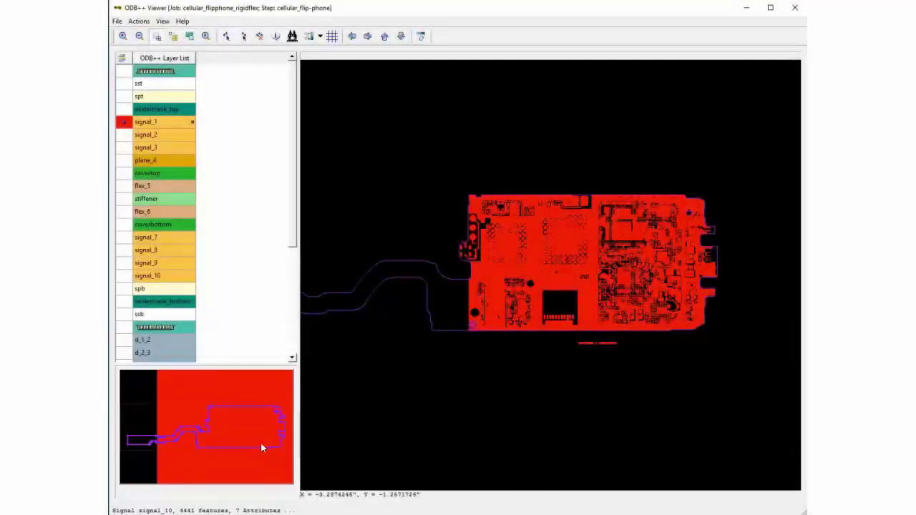
left_click_drag(275, 442, 256, 434)
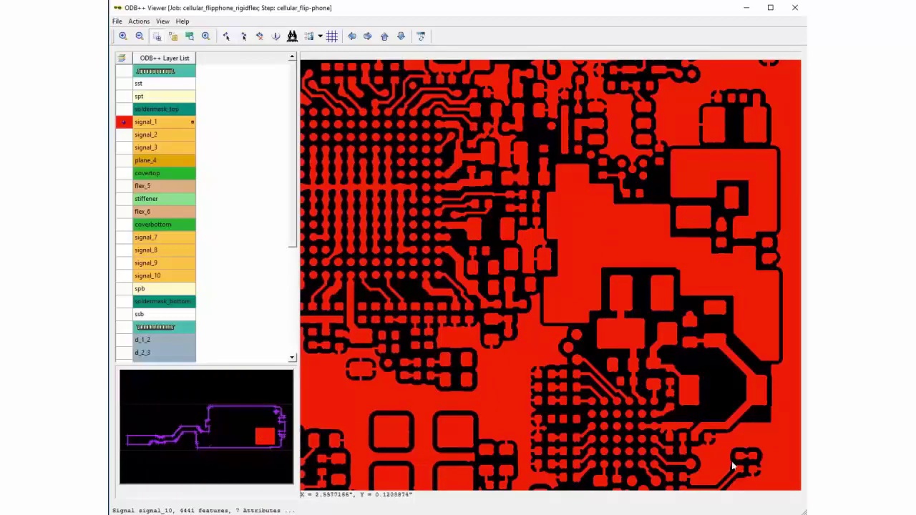
Step: Briefly overlay signal_3, then highlight the pad on net STEPUP50_LMU in blue
left_click(144, 148)
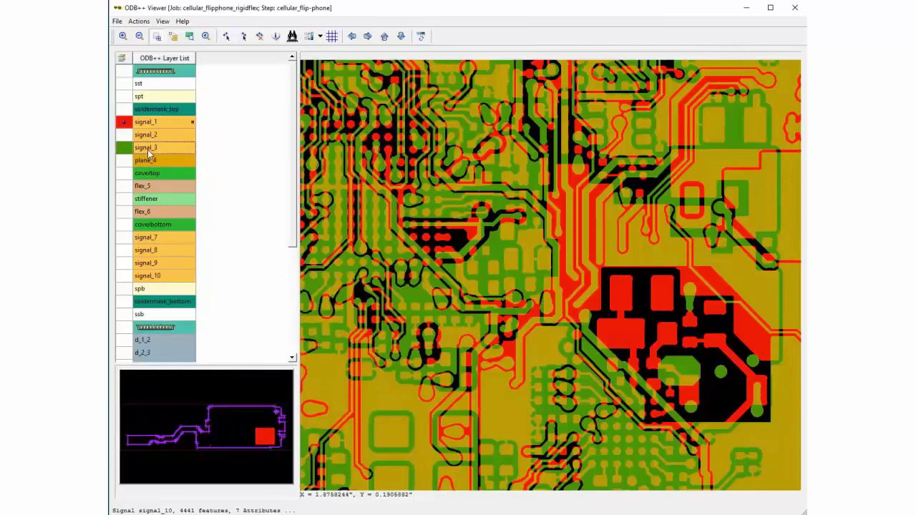
left_click(147, 149)
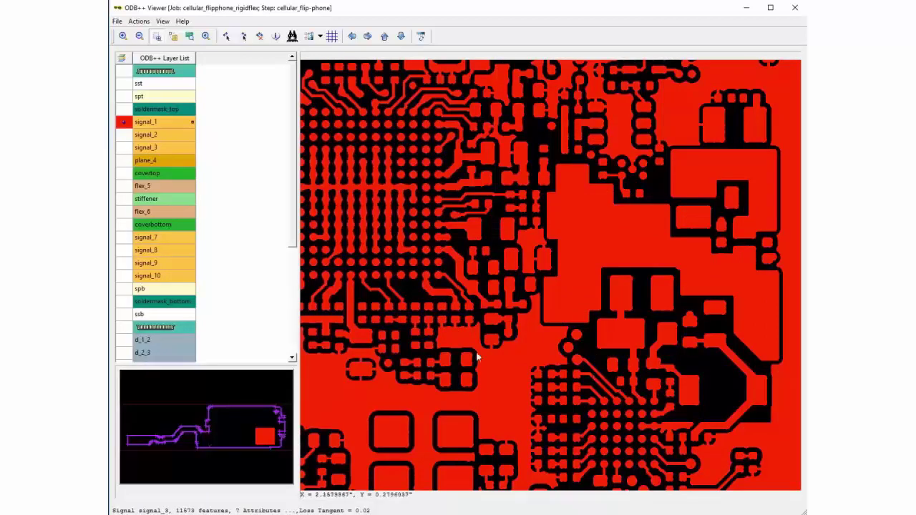
left_click(138, 21)
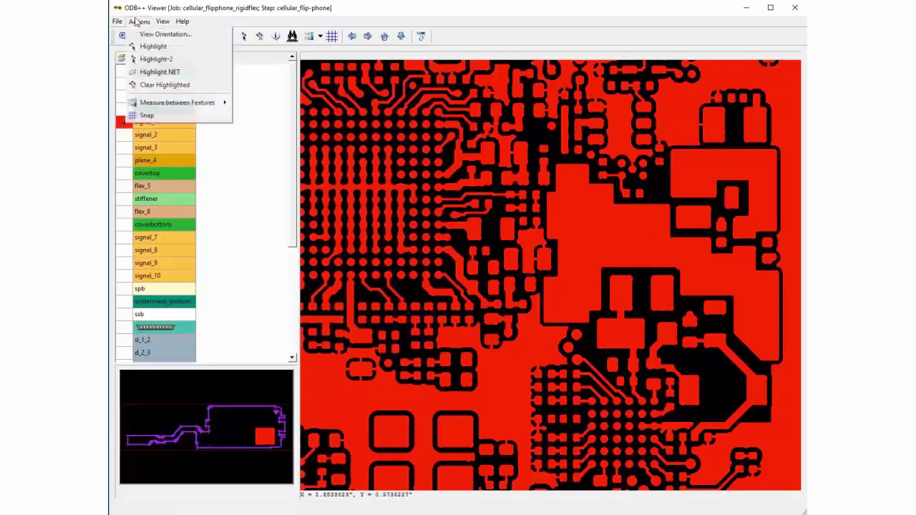
left_click(169, 48)
left_click(606, 338)
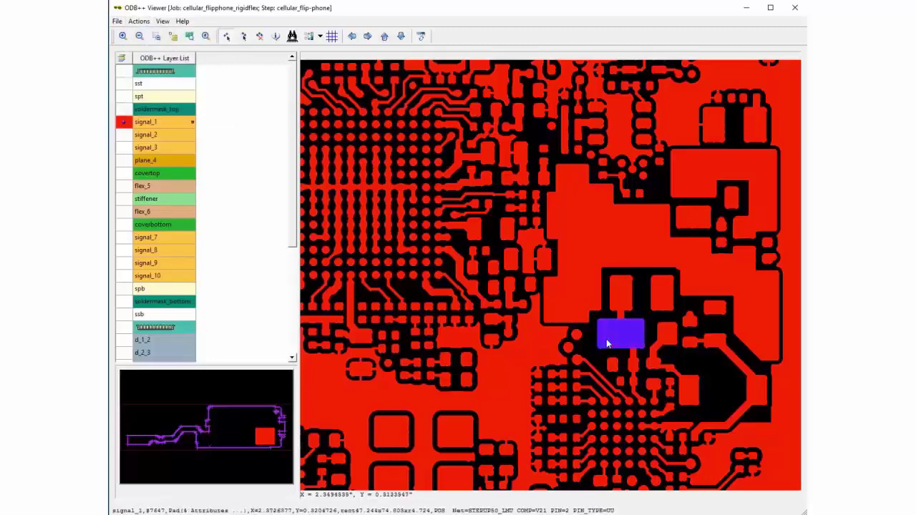
Step: Review the pad's feature information (component V21 pin 2, SMD toeprint) and close it
left_click(163, 21)
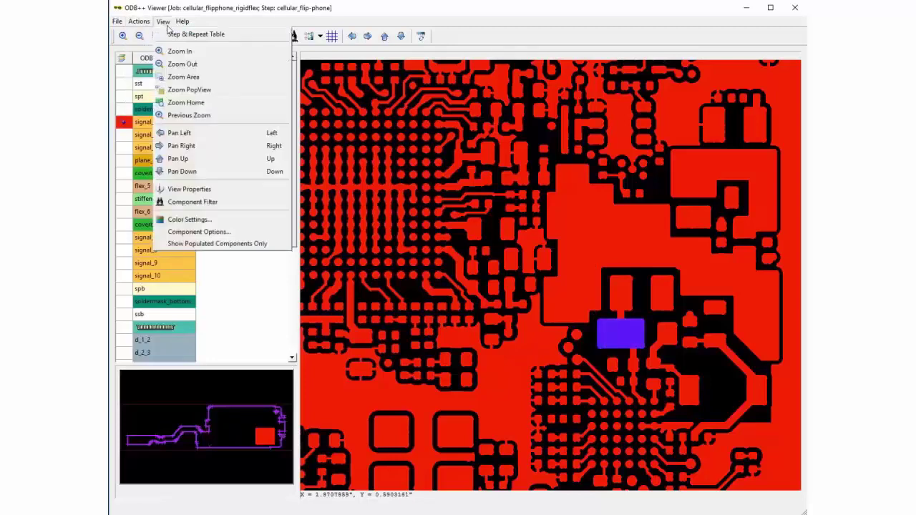
left_click(211, 190)
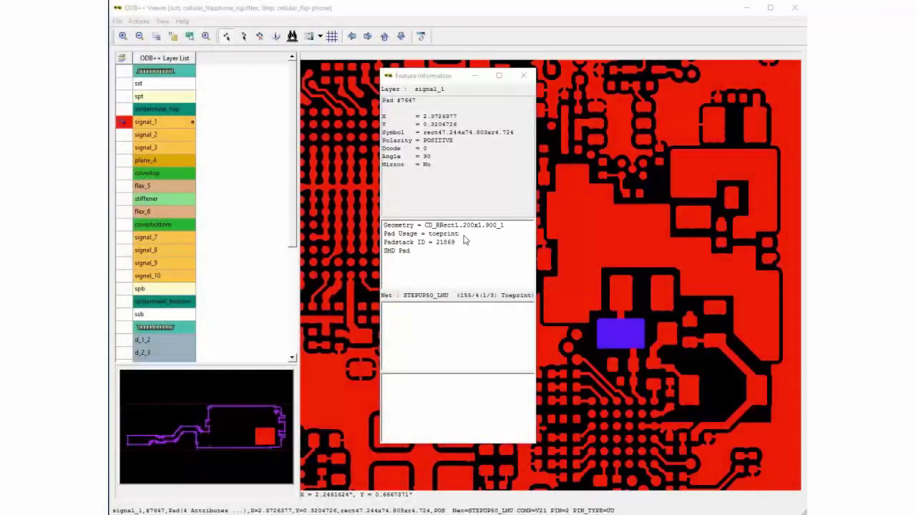
left_click(524, 76)
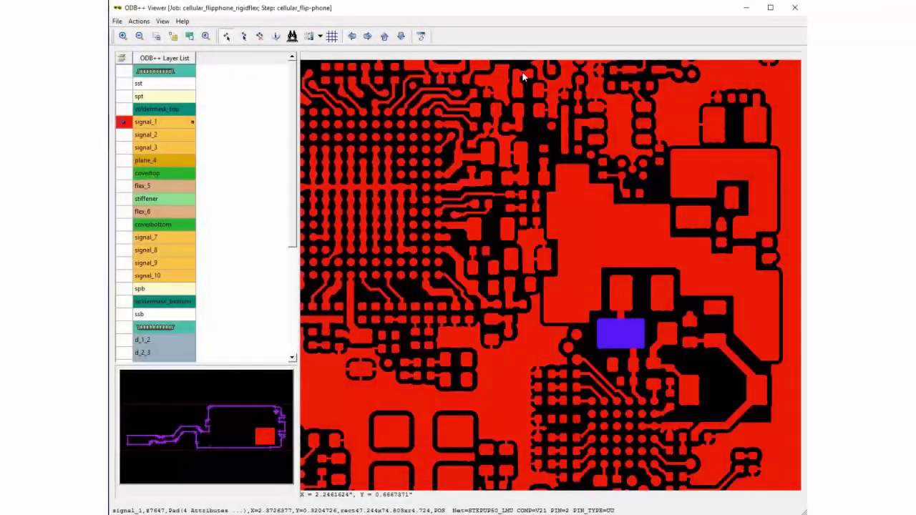
Step: Clear the pad highlight, measure between two signal_1 points (D=0.0849329), then clear the measurement
right_click(532, 126)
left_click(556, 183)
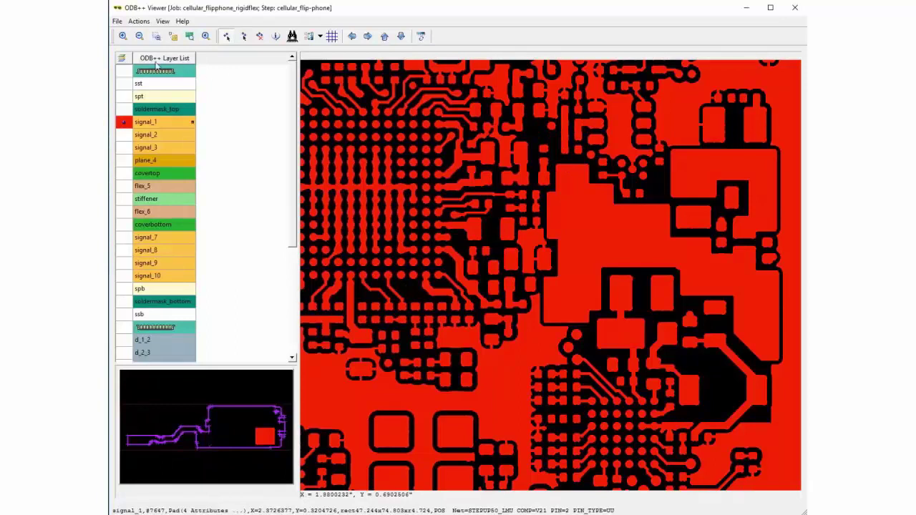
left_click(139, 20)
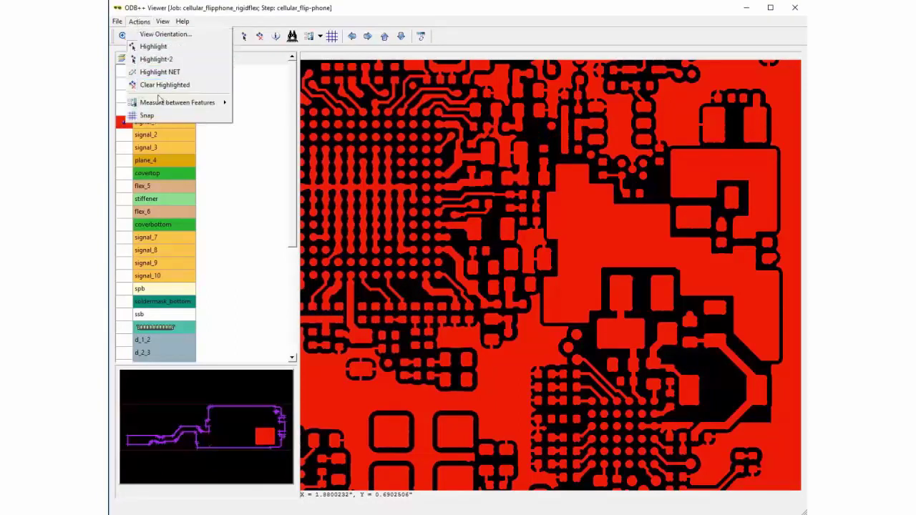
mouse_move(160, 105)
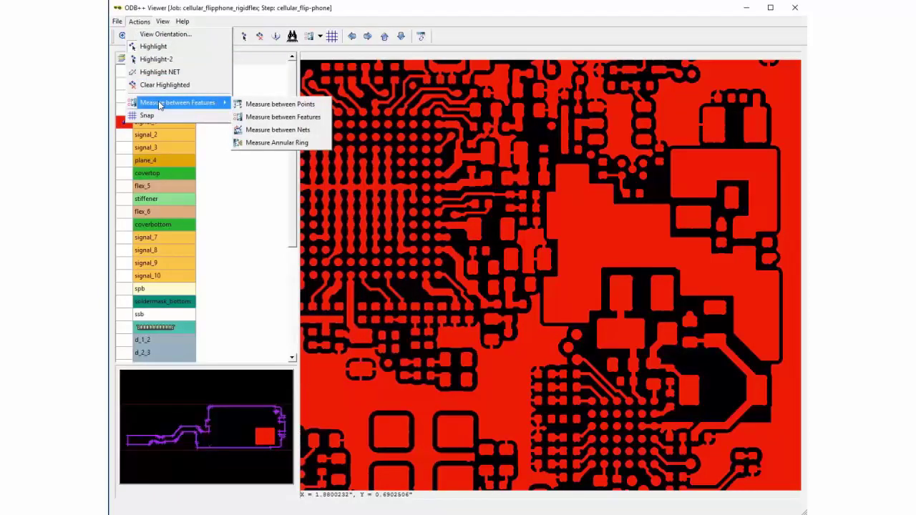
left_click(276, 105)
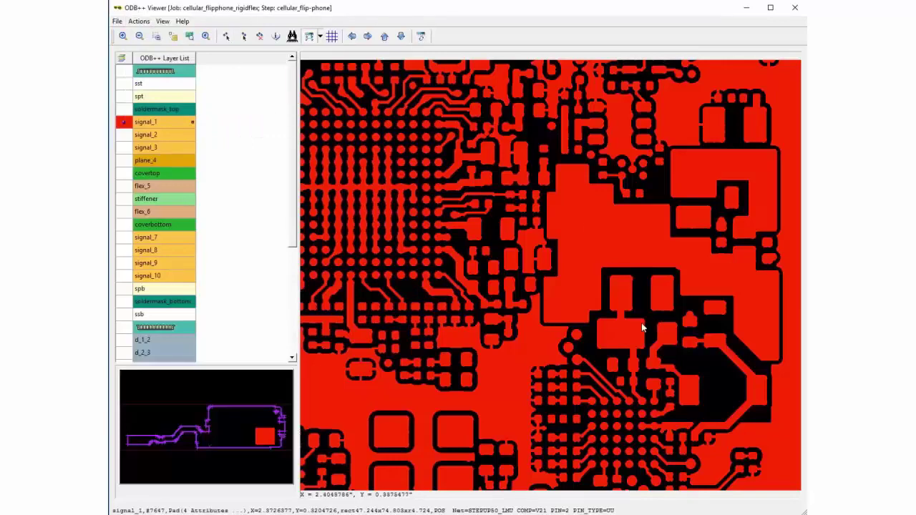
left_click_drag(632, 334, 671, 300)
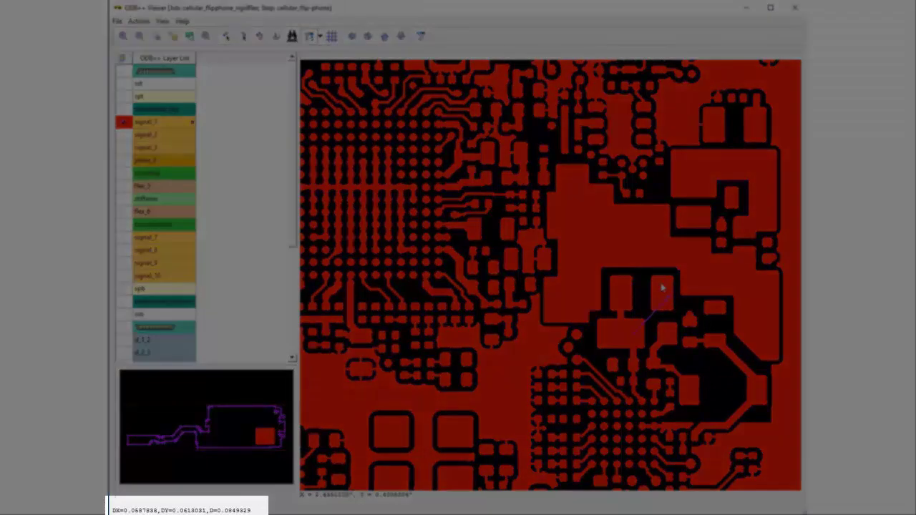
right_click(659, 278)
left_click(690, 334)
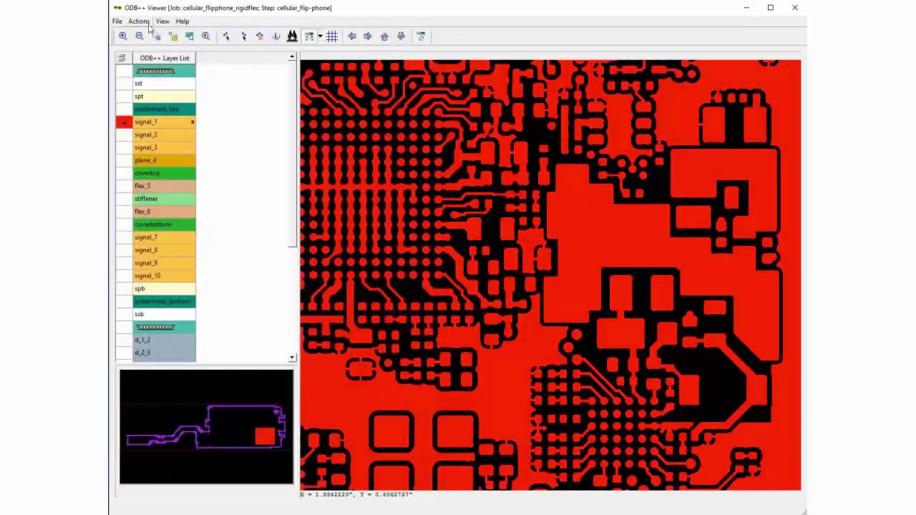
Step: Overlay soldermask_top and measure a pad's mask clearance with Annular Ring (0.0019682)
left_click(140, 109)
left_click(138, 21)
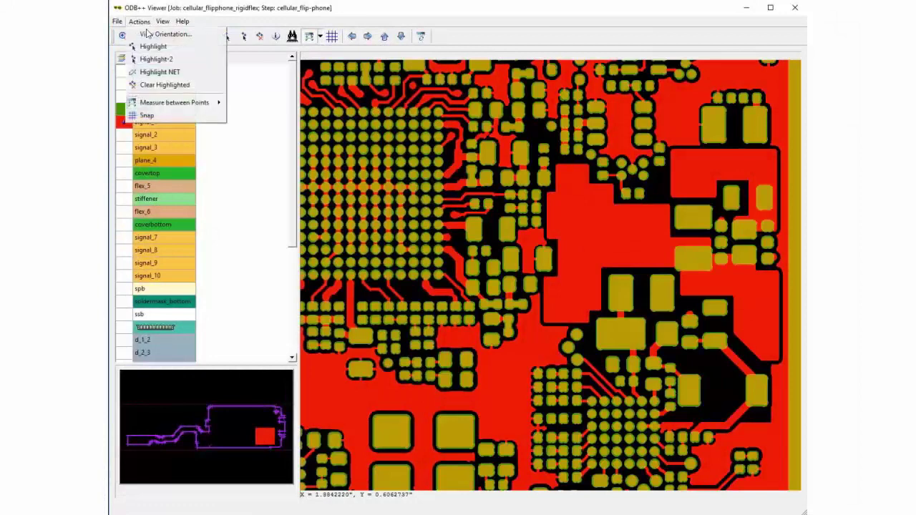
mouse_move(169, 103)
left_click(272, 135)
scroll(625, 302, "up", 3)
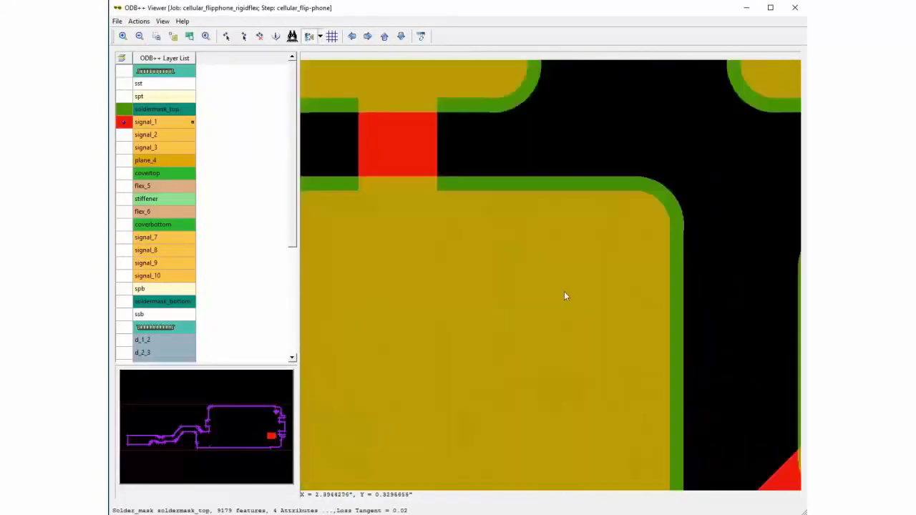
scroll(627, 247, "down", 2)
left_click(506, 450)
scroll(495, 239, "down", 3)
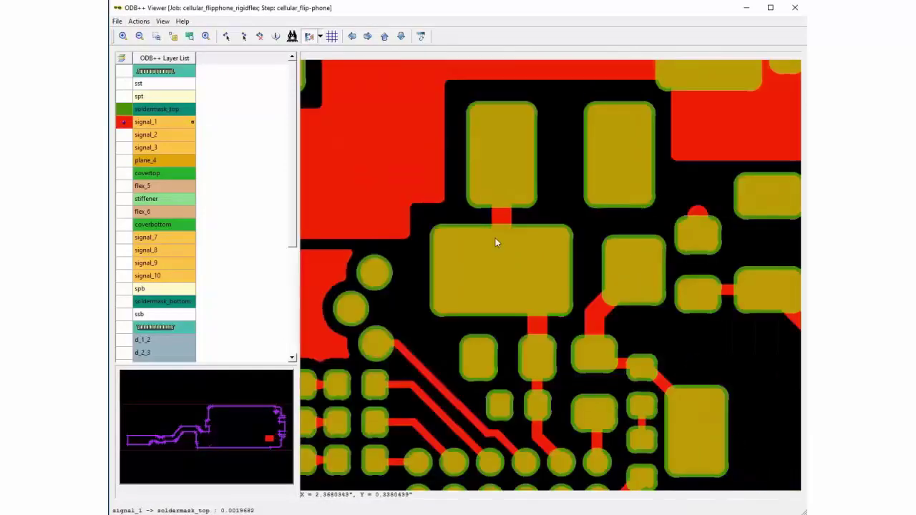
Step: Switch the measuring mode to Measure between Nets
left_click(139, 21)
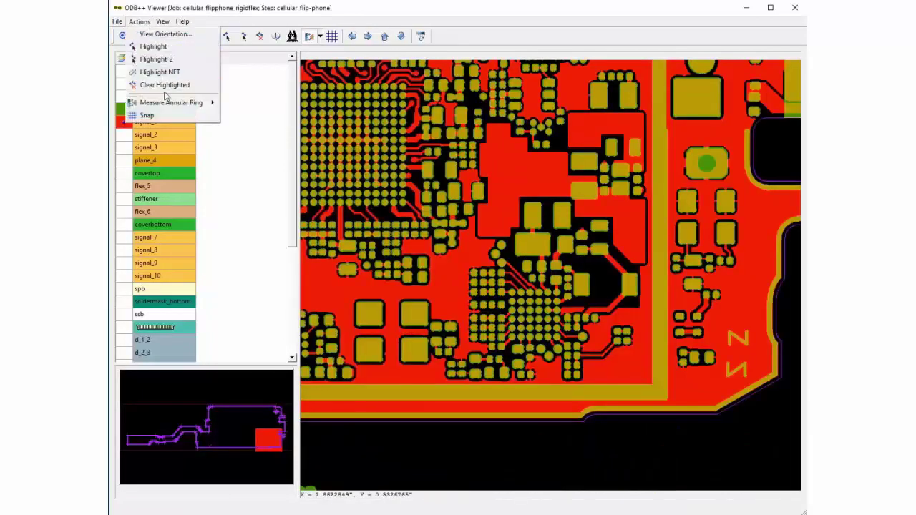
mouse_move(171, 102)
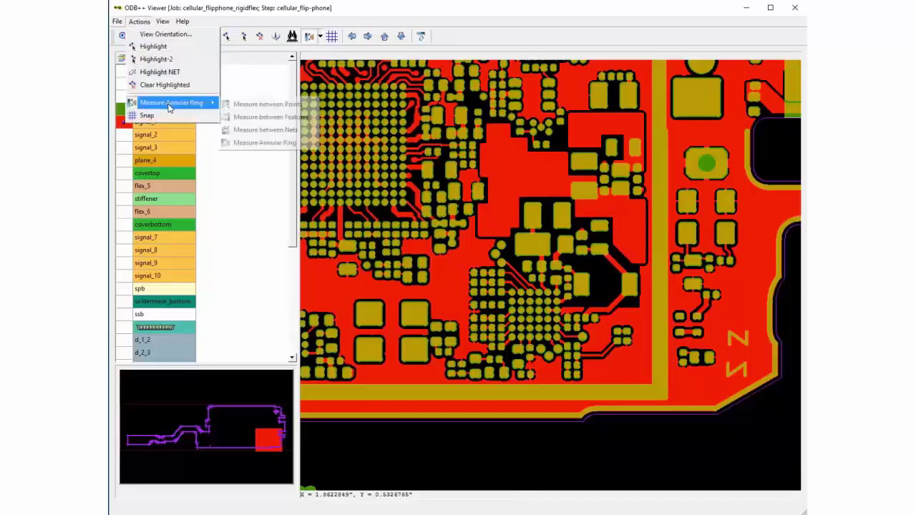
left_click(287, 135)
scroll(444, 233, "up", 3)
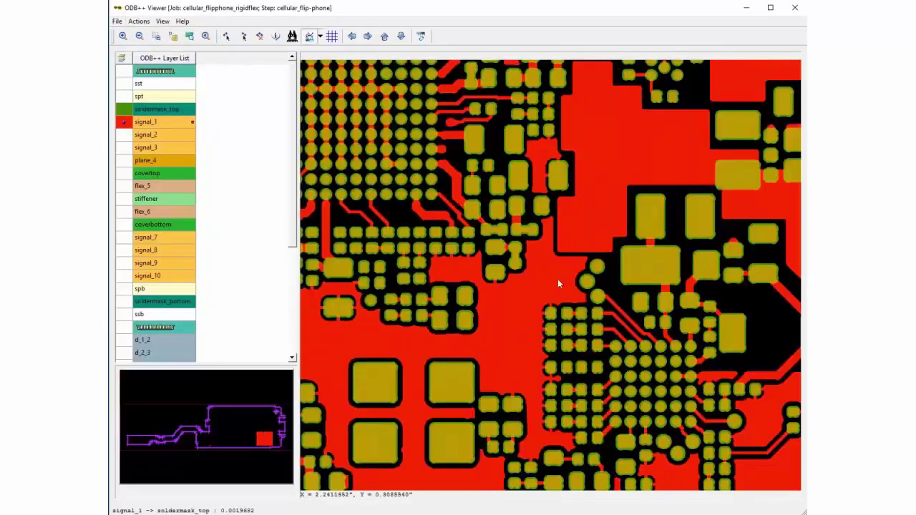
scroll(559, 284, "up", 2)
Step: Measure between two nets, zoom into the lower-right area, and magnify the BGA-side pads in a pop-up
left_click(621, 324)
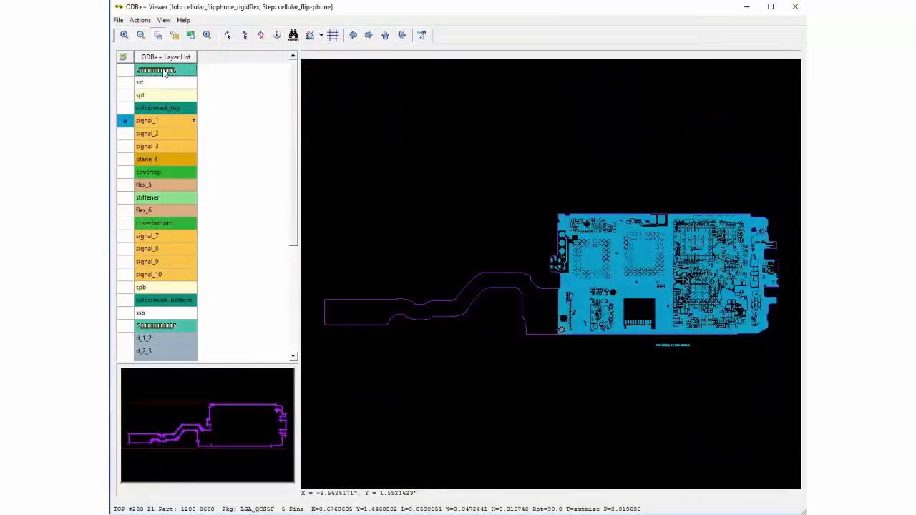
scroll(716, 277, "up", 3)
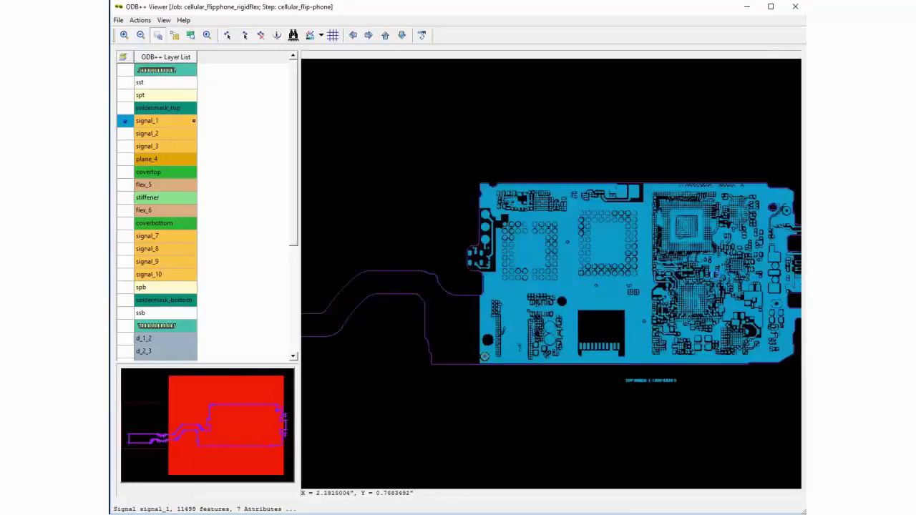
right_click(682, 206)
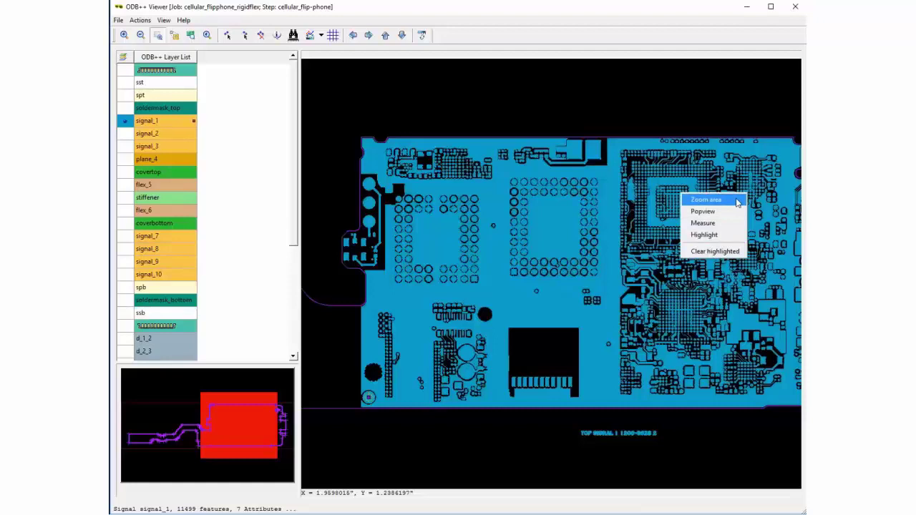
left_click(737, 202)
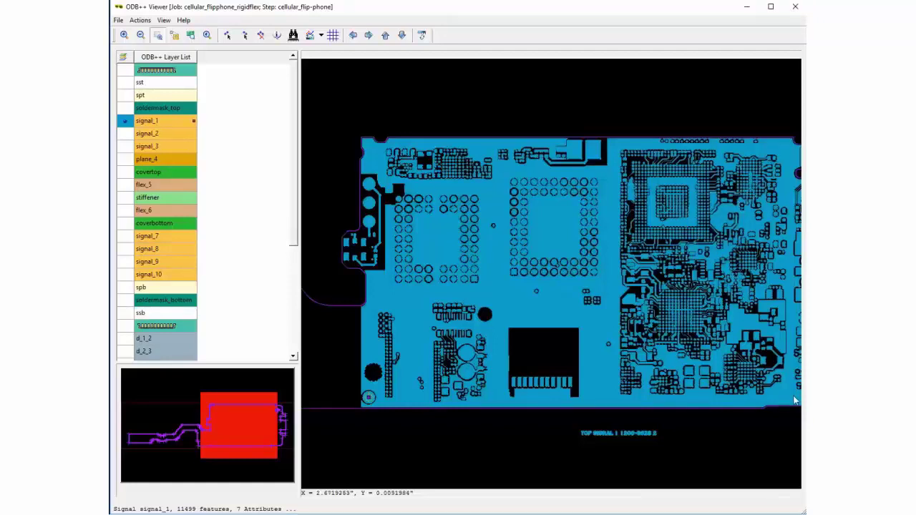
left_click_drag(697, 345, 794, 383)
right_click(764, 276)
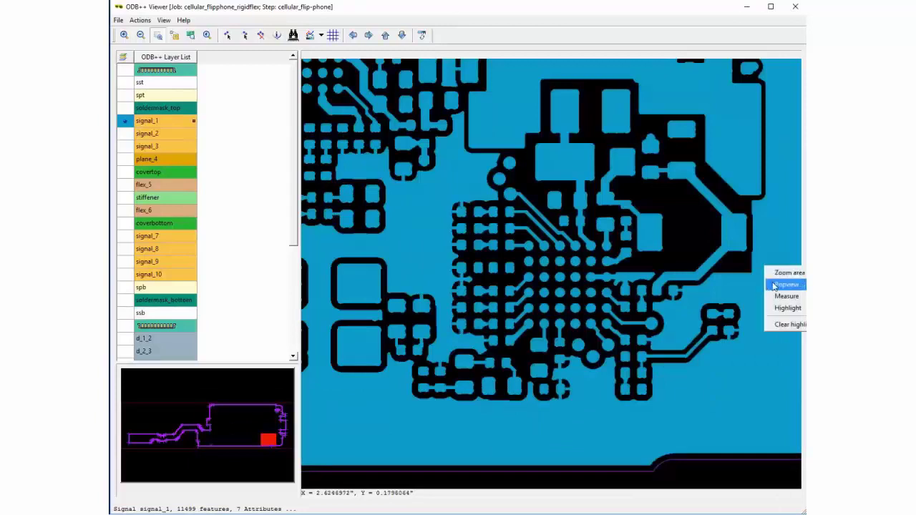
left_click(784, 272)
left_click_drag(754, 359, 692, 299)
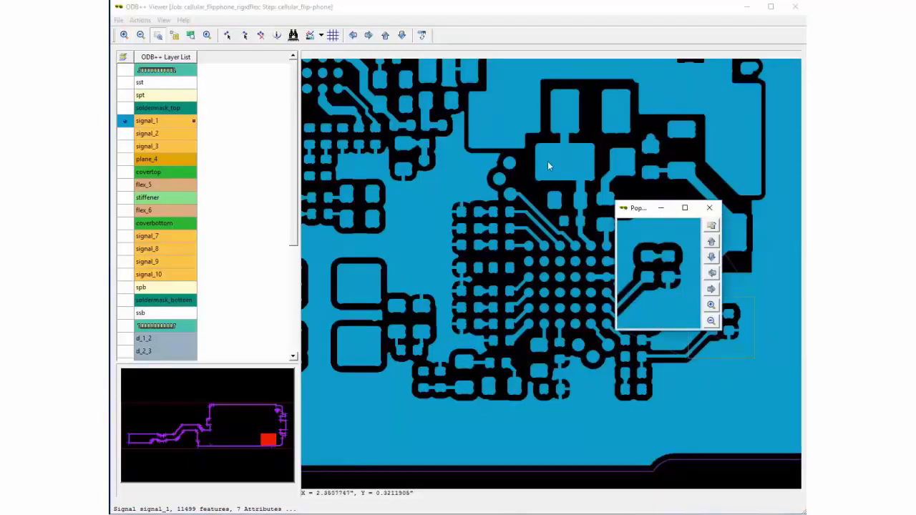
left_click(709, 207)
Step: Measure between two pads right of the BGA, then highlight one pad and clear it
right_click(736, 181)
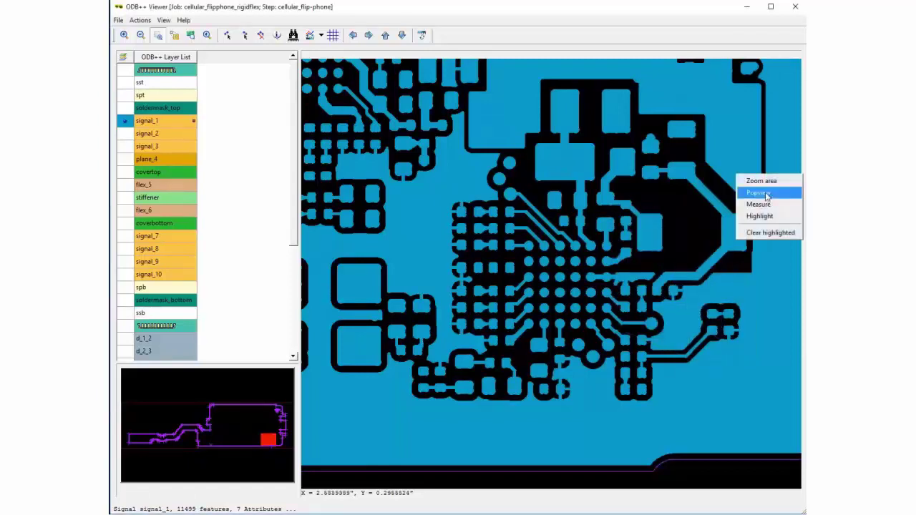
left_click(759, 204)
left_click_drag(658, 217, 681, 182)
left_click(679, 179)
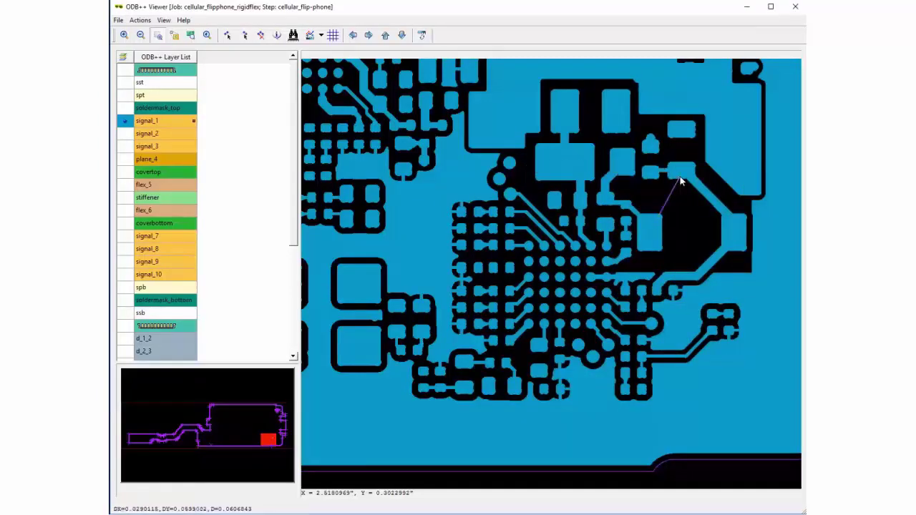
right_click(734, 174)
left_click(764, 224)
left_click(650, 243)
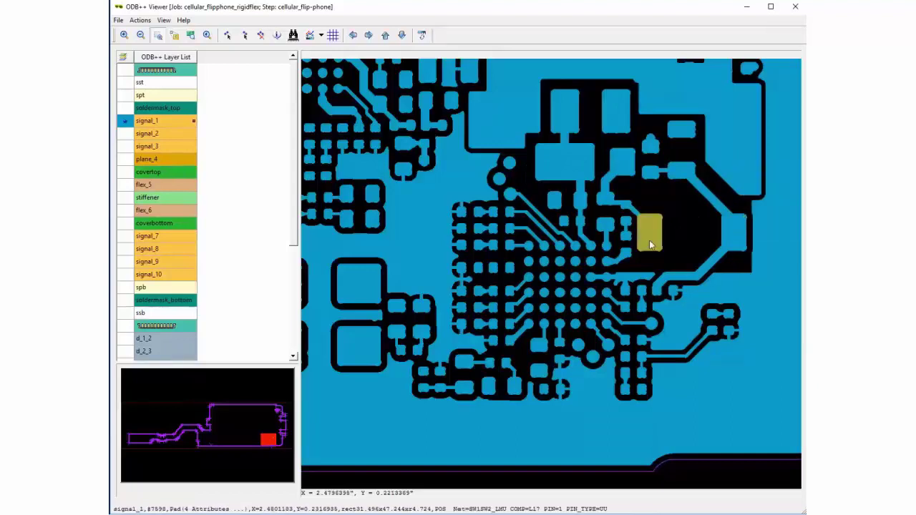
right_click(709, 137)
left_click(754, 195)
Step: Highlight the pad and a SW1SN2_LMU trace in the second colour, then clear all highlights
right_click(712, 149)
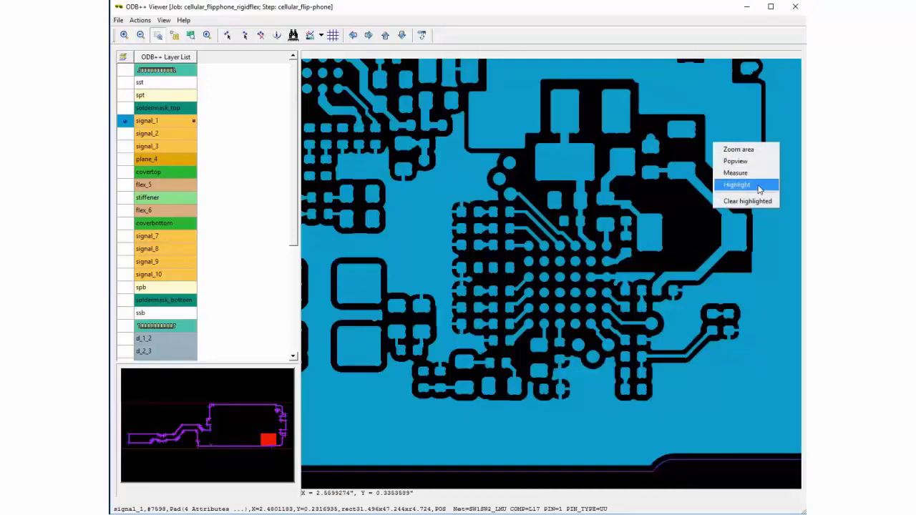
left_click(758, 187)
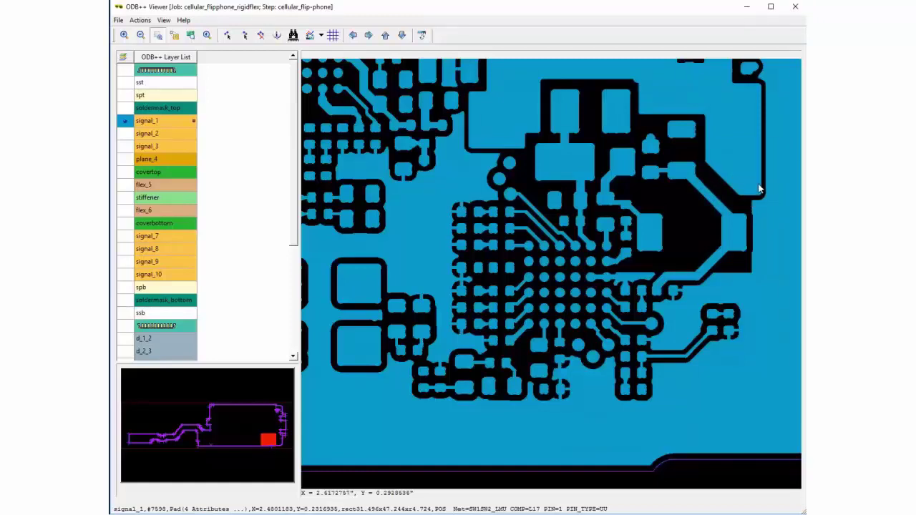
left_click(227, 37)
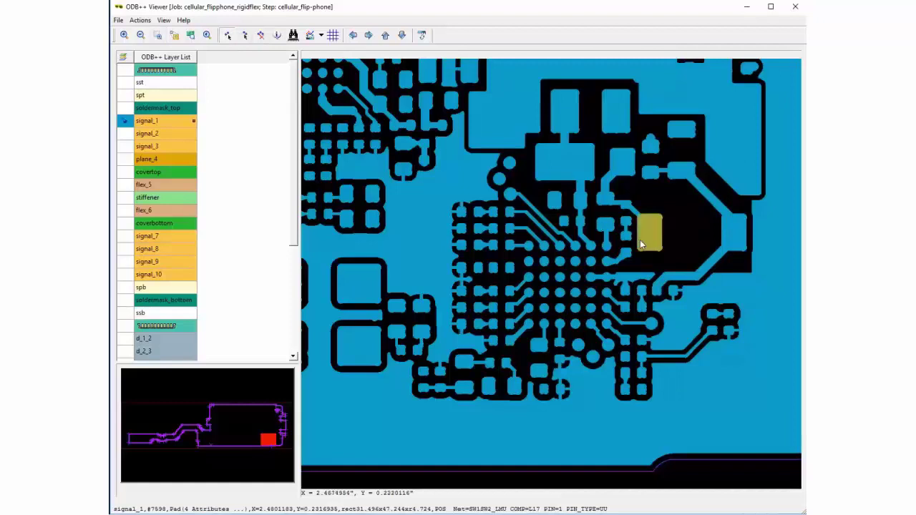
left_click(244, 39)
left_click(631, 165)
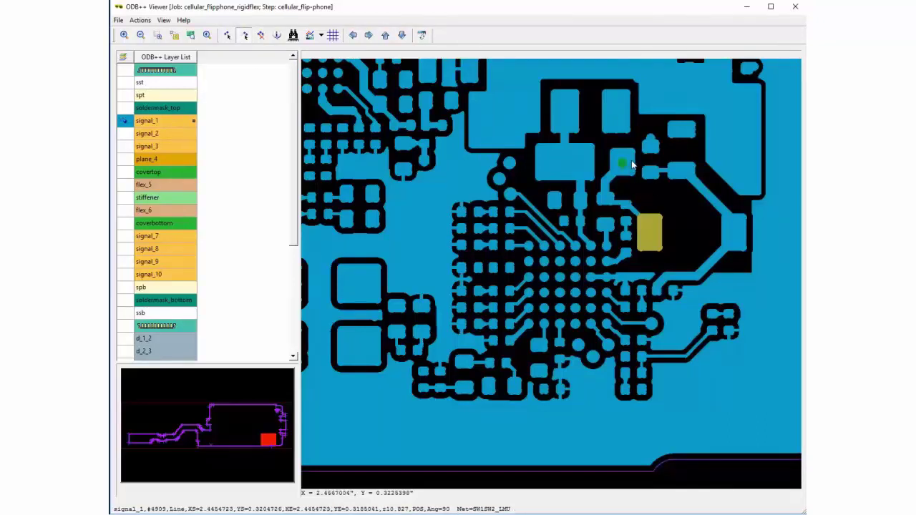
right_click(681, 195)
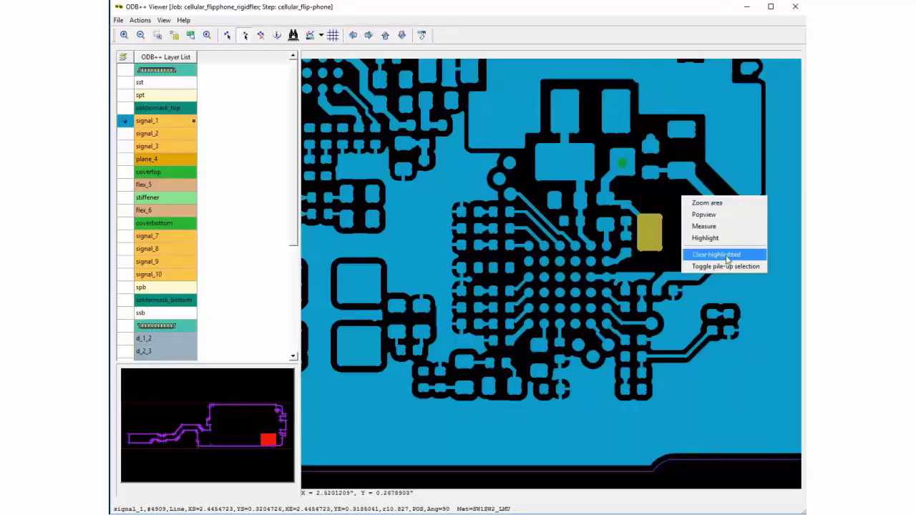
left_click(727, 255)
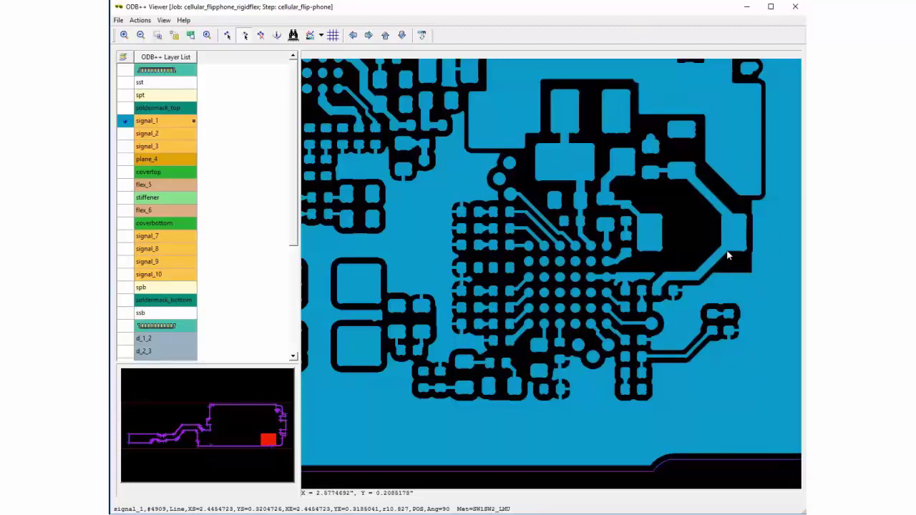
Step: Search components by reference designator and jump to C10 on the board
left_click(294, 35)
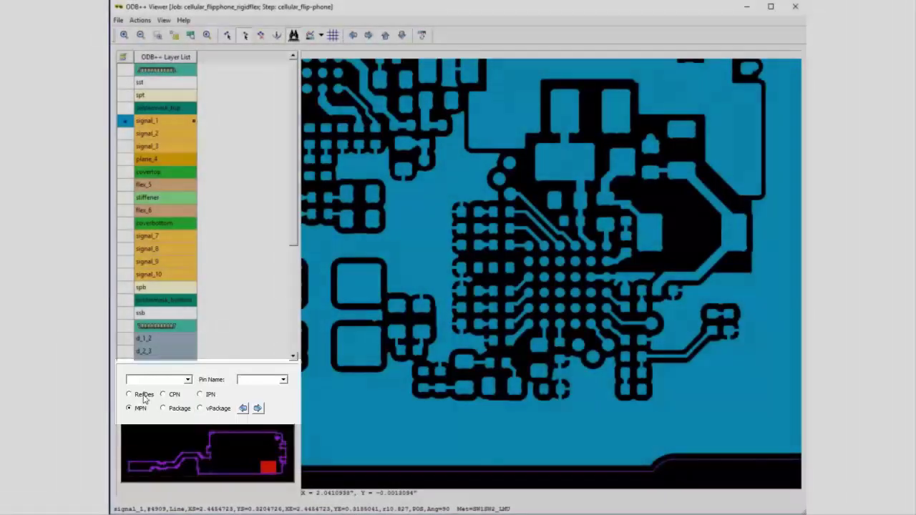
left_click(143, 396)
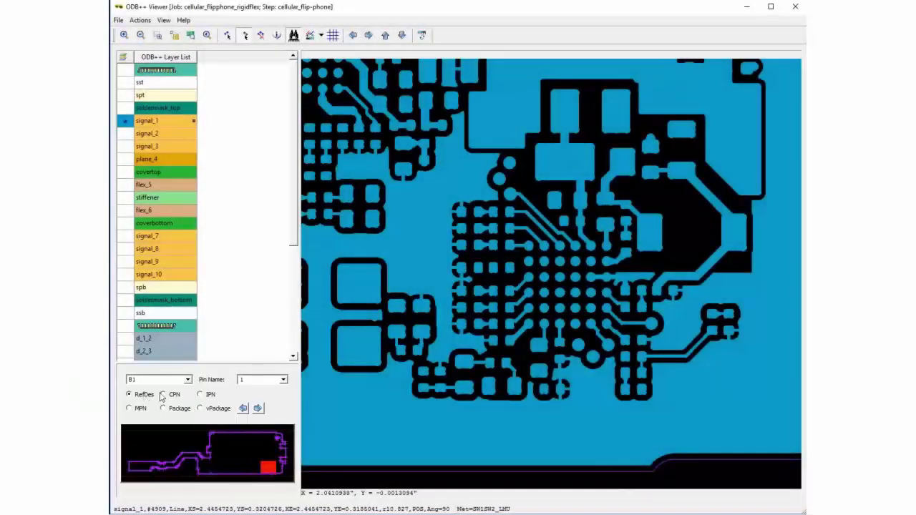
left_click(188, 380)
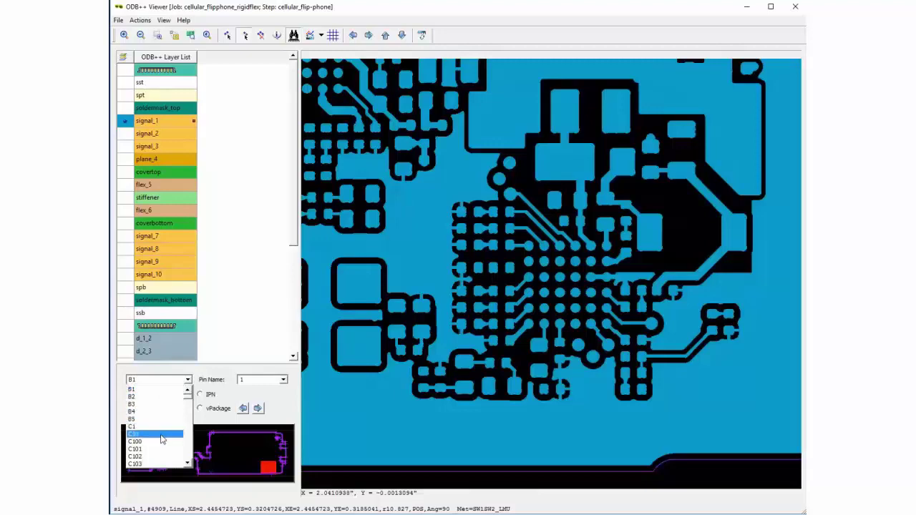
left_click(161, 435)
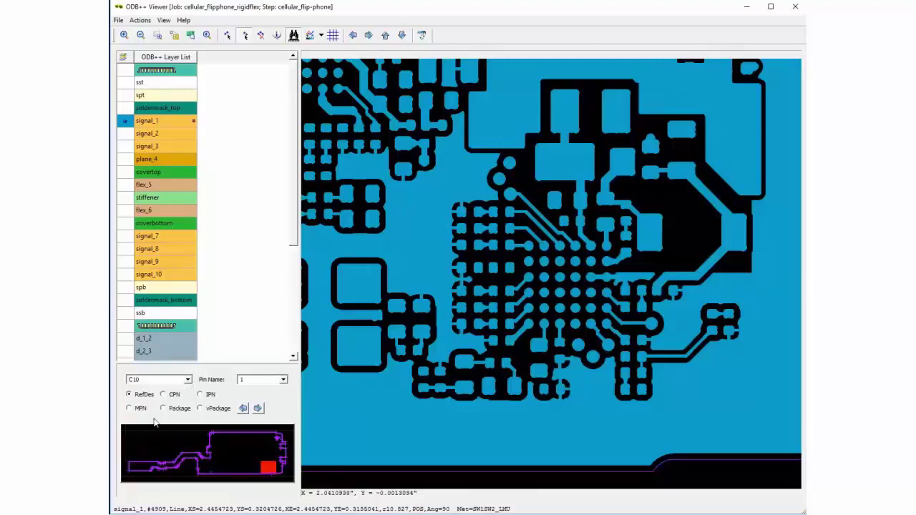
left_click(258, 409)
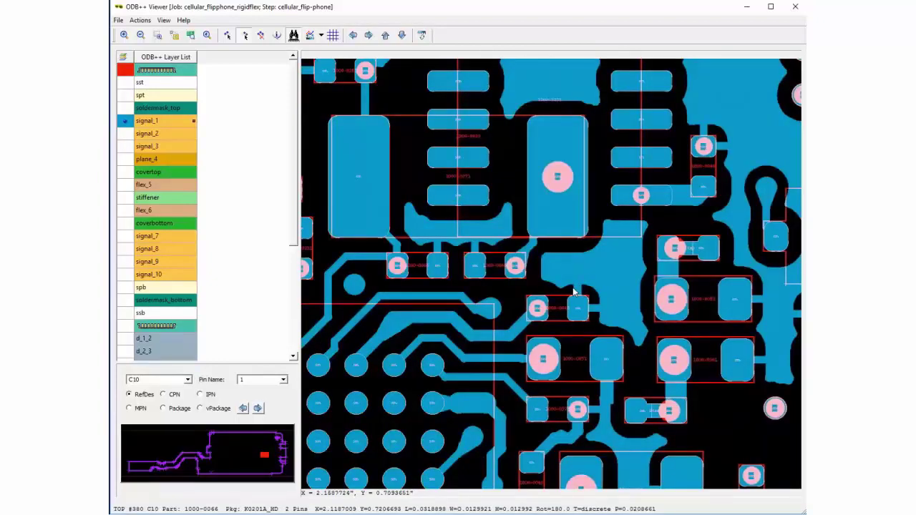
Step: Switch the search to part number and select B5818WSTP
left_click(171, 397)
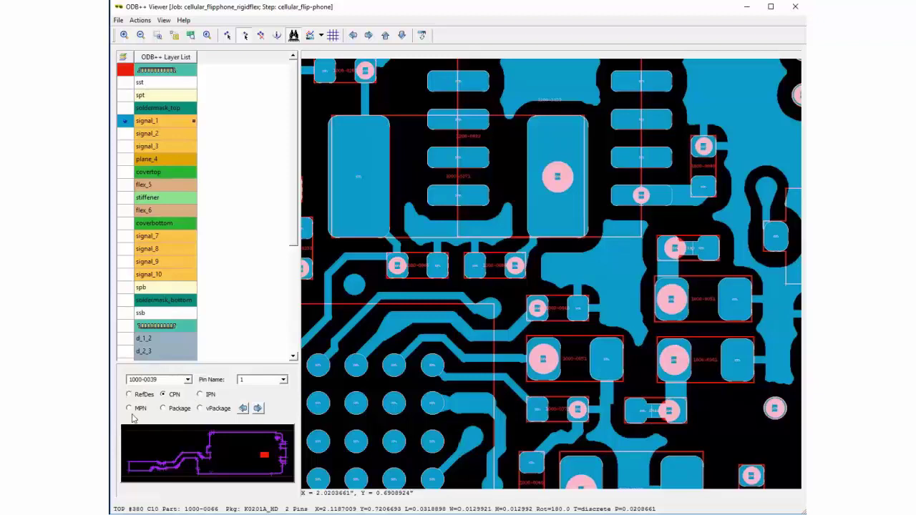
left_click(188, 380)
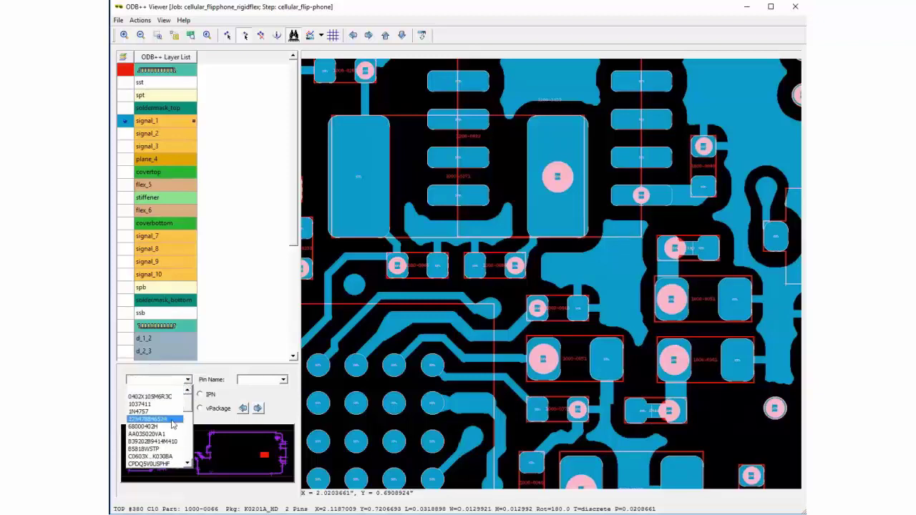
left_click(173, 449)
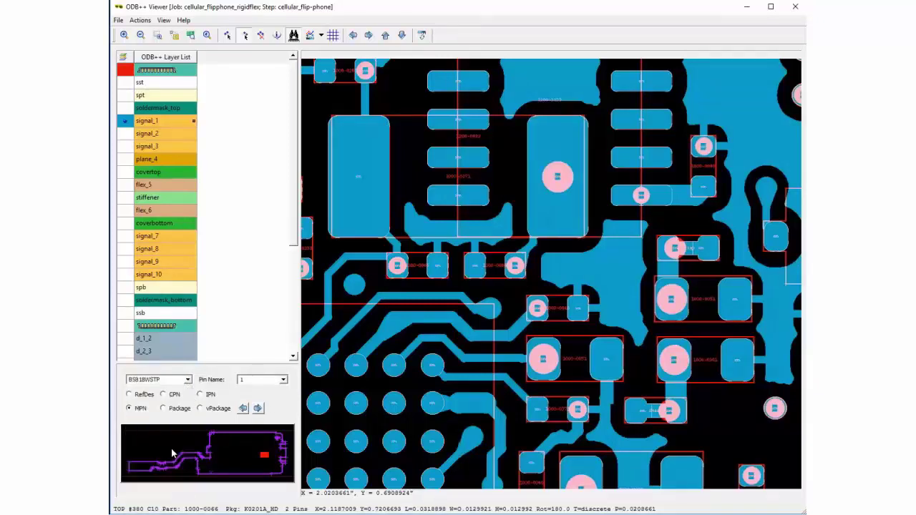
Step: Locate the next B5818WSTP part and clear its highlight
left_click(258, 407)
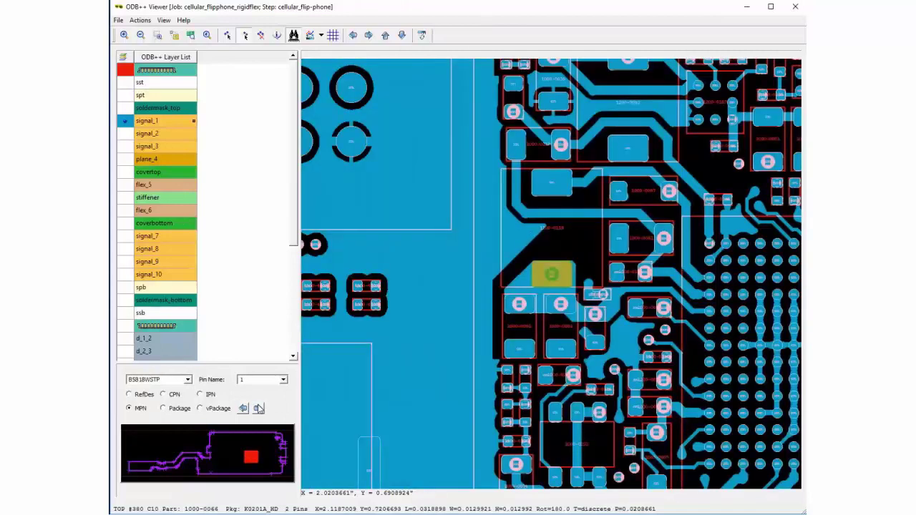
right_click(699, 320)
left_click(750, 373)
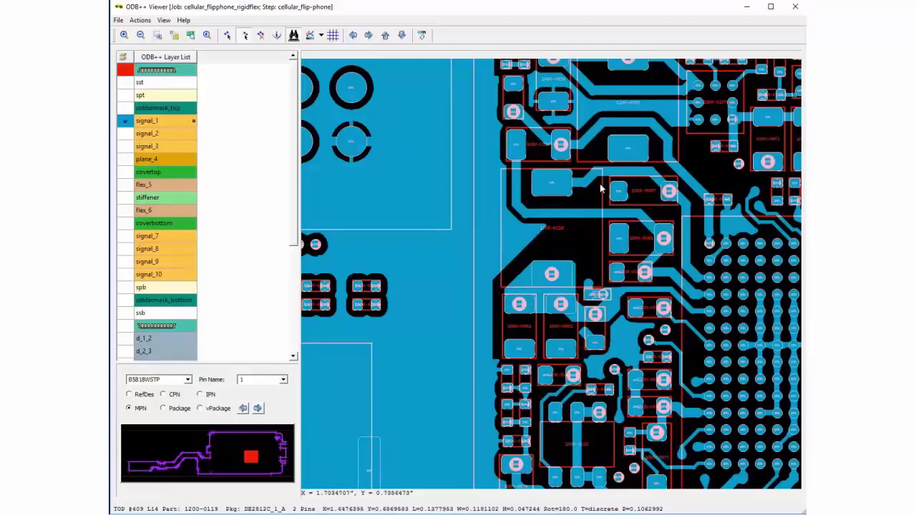
Step: Toggle the coordinate readout between millimetres and inches twice, ending in inches
left_click(422, 38)
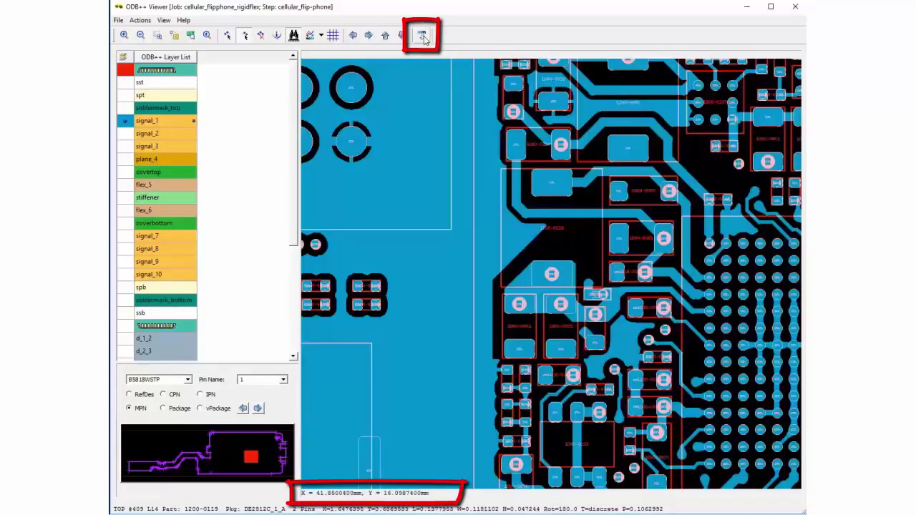
left_click(424, 38)
left_click(423, 38)
left_click(423, 37)
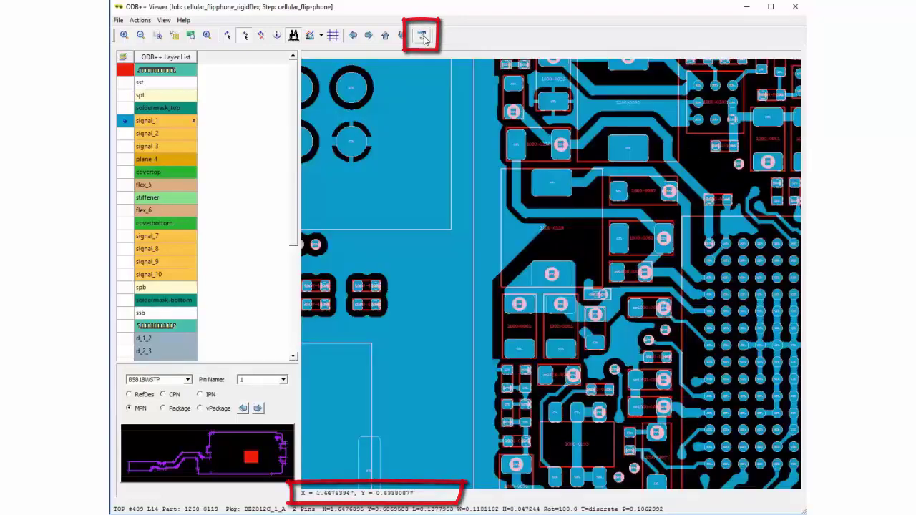
Step: Open View > Color Settings and cancel without changes
left_click(164, 21)
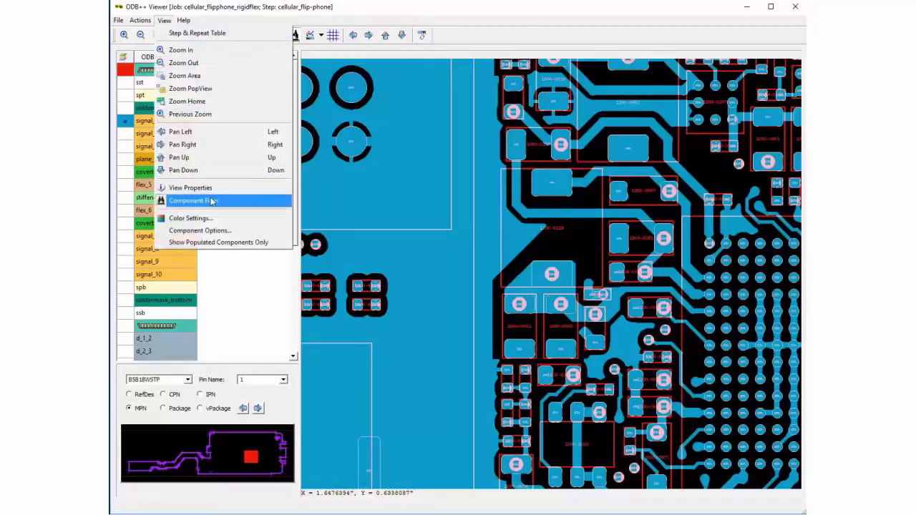
left_click(237, 224)
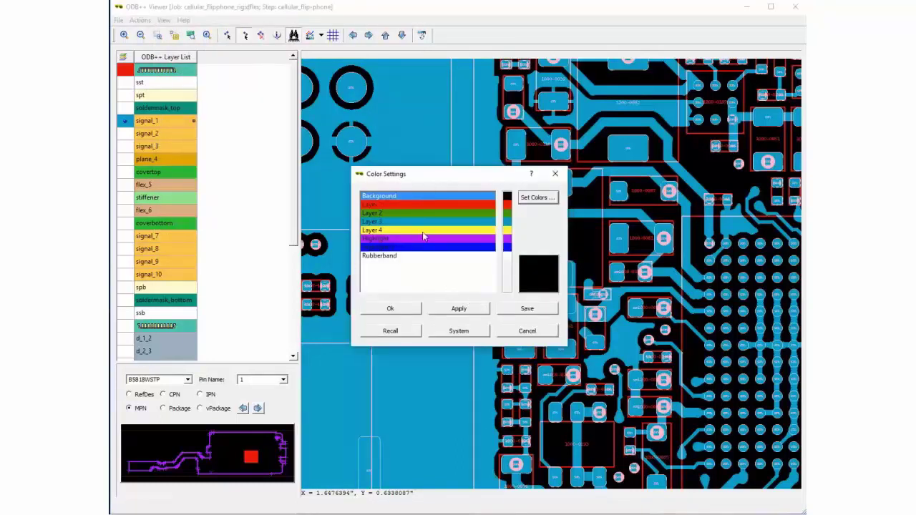
left_click(528, 331)
Step: In Component Options, try label font sizes 36 and 30, then return to 24
left_click(164, 20)
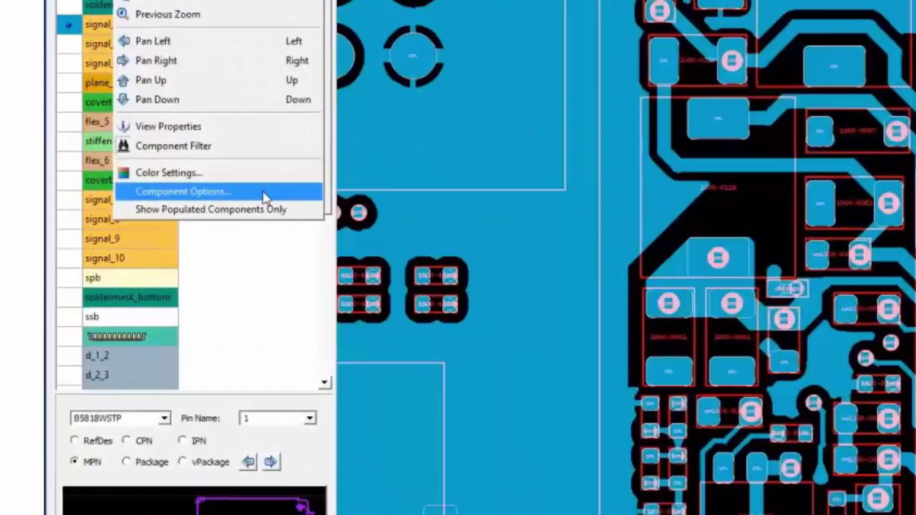
left_click(256, 223)
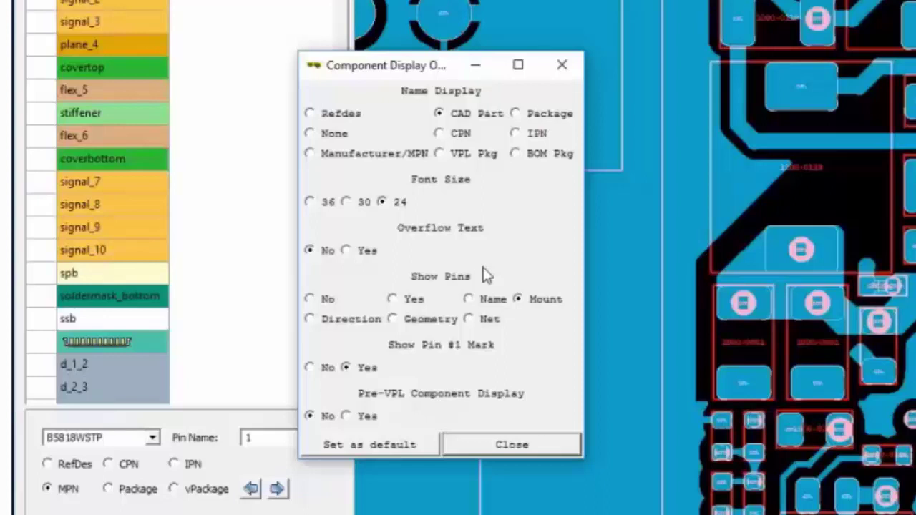
left_click(331, 203)
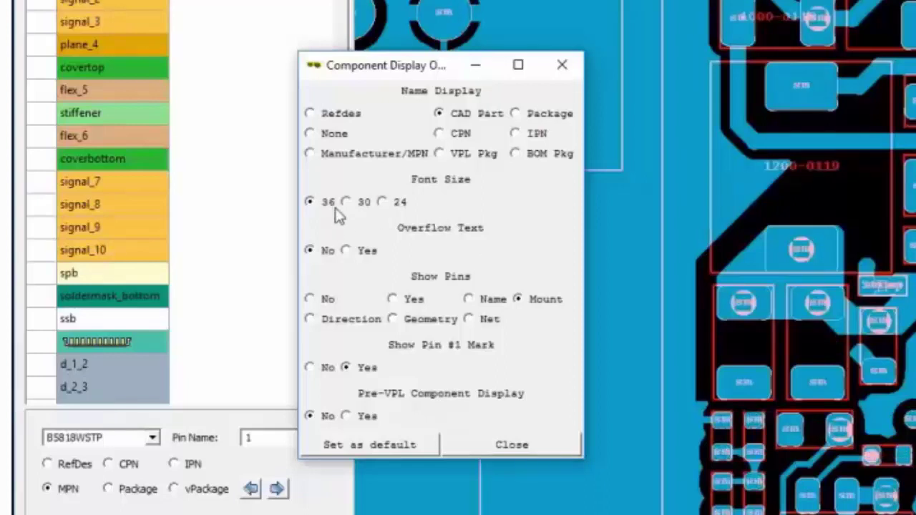
left_click(362, 205)
left_click(399, 214)
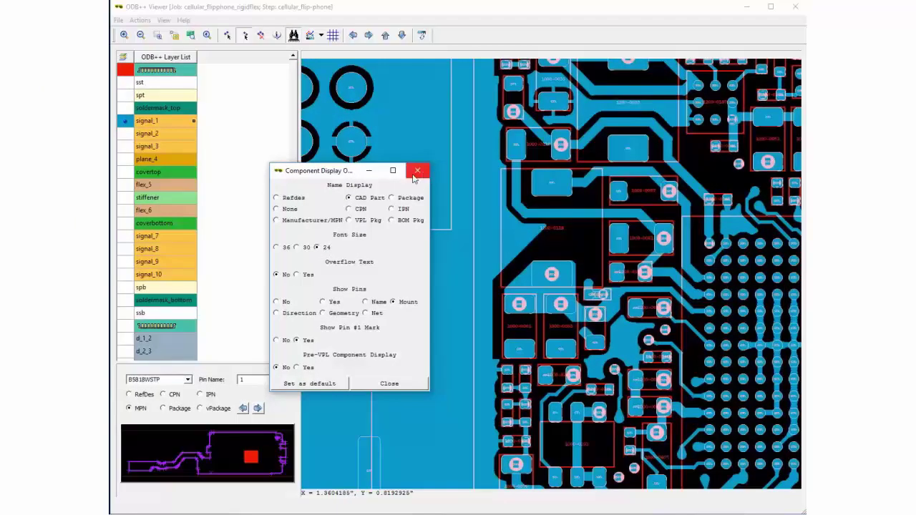
Step: Open View Orientation, zoom out to the whole board, and rotate 90 then back to 0
left_click(416, 171)
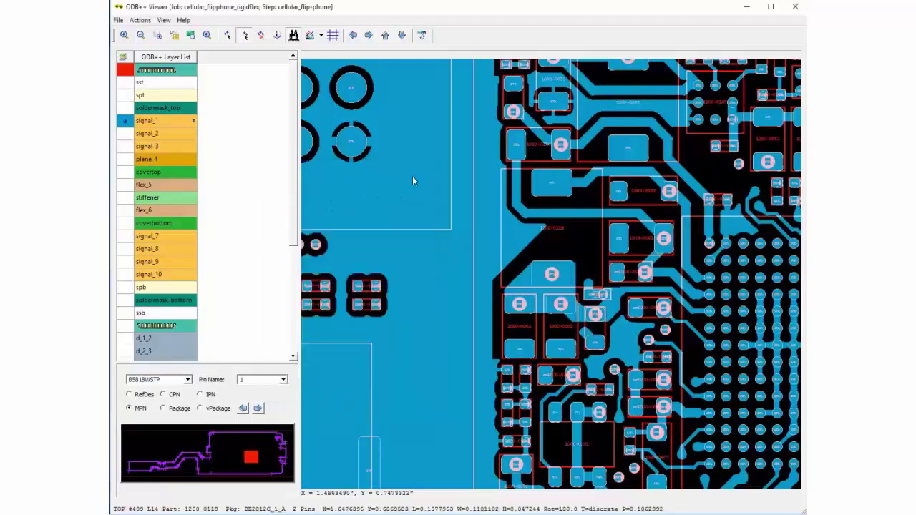
left_click(140, 21)
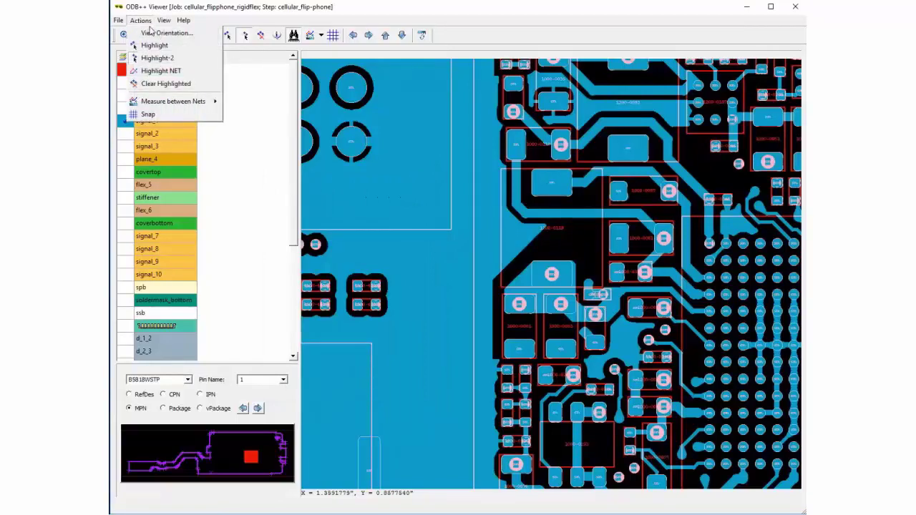
left_click(189, 33)
scroll(572, 214, "down", 5)
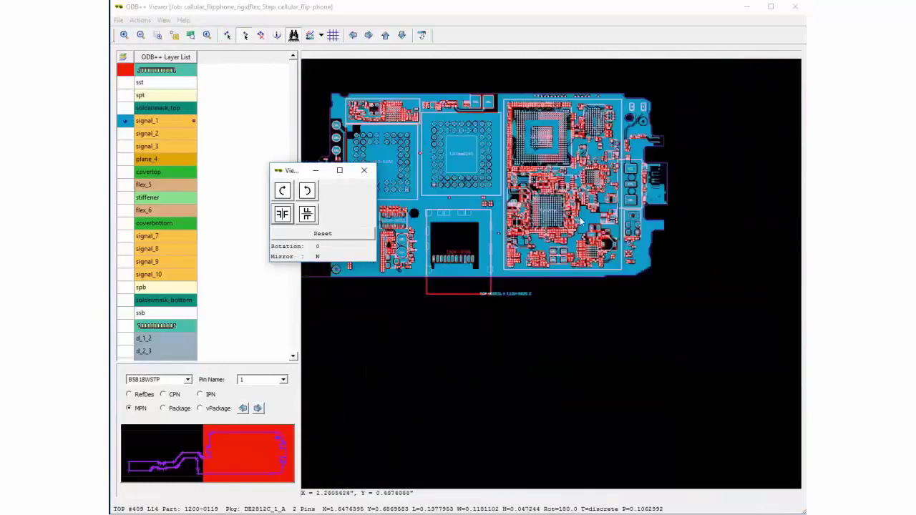
scroll(429, 161, "down", 3)
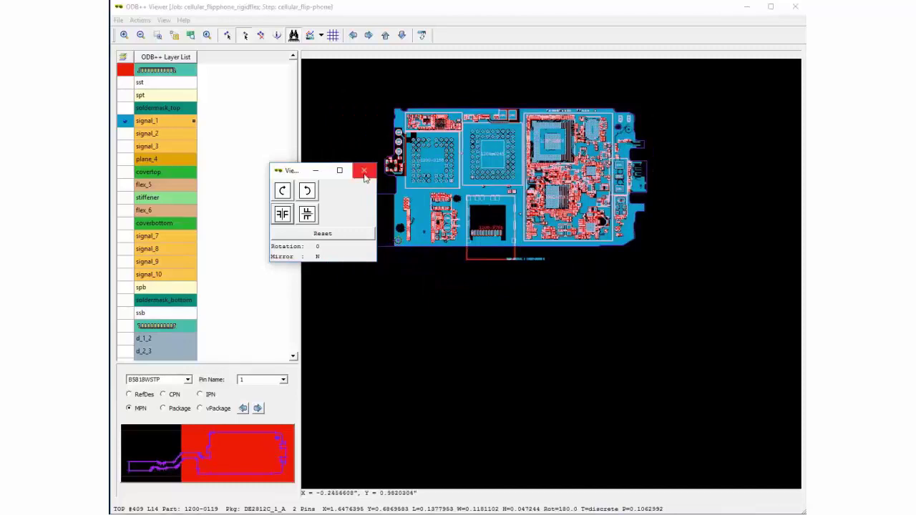
left_click(283, 191)
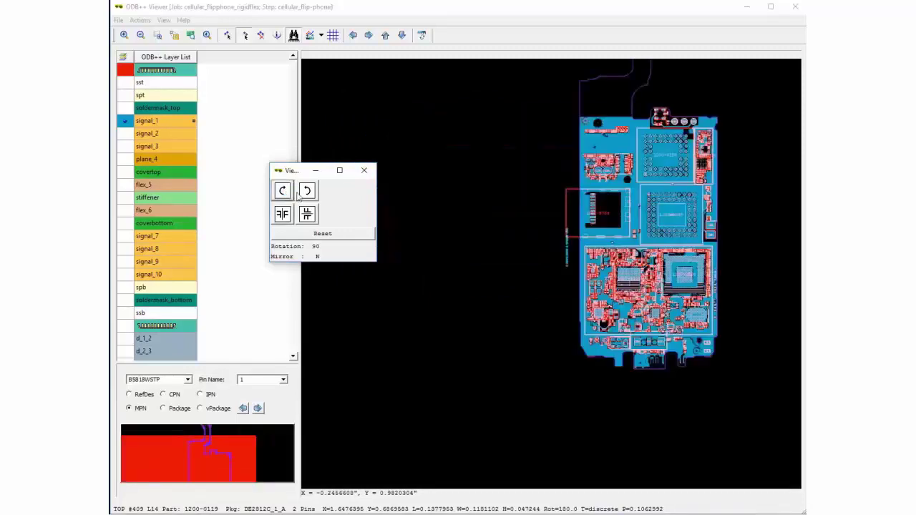
left_click(310, 192)
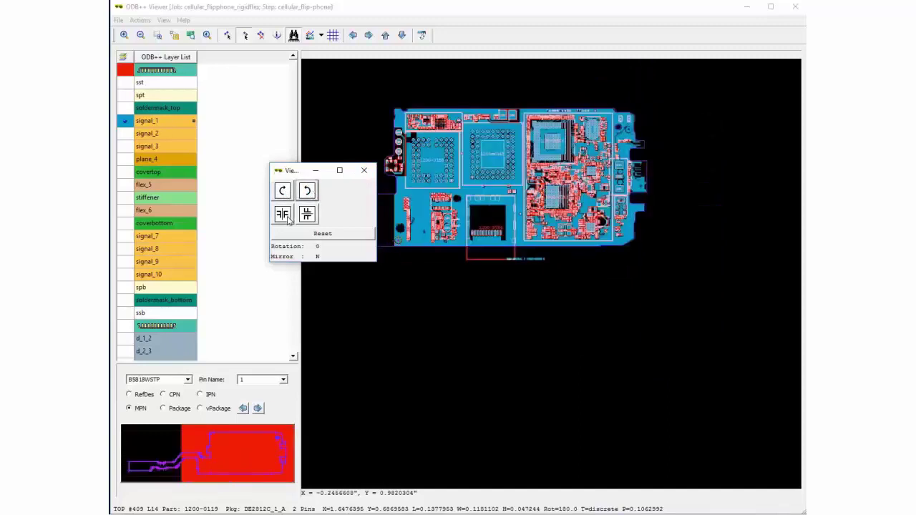
Step: Try mirroring and flipping the board, undo the mirror, and close View Orientation
left_click(284, 215)
left_click(307, 218)
left_click(307, 215)
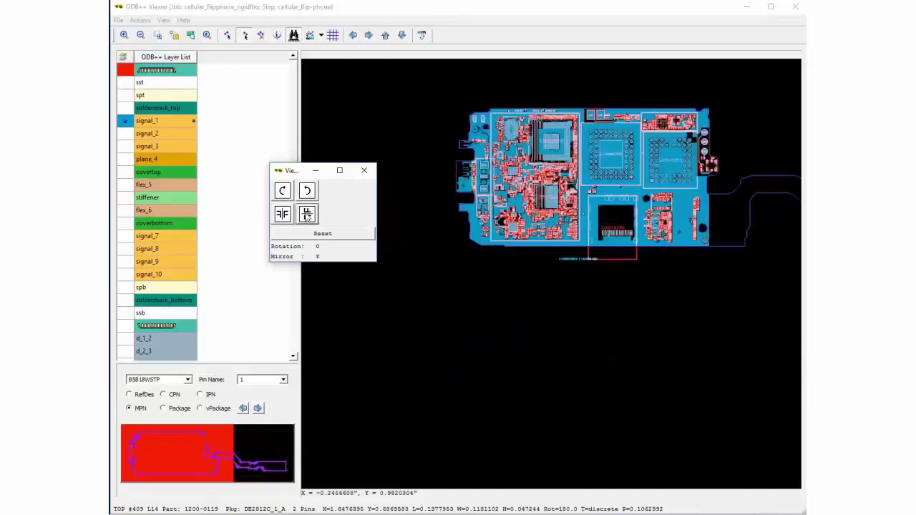
left_click(282, 215)
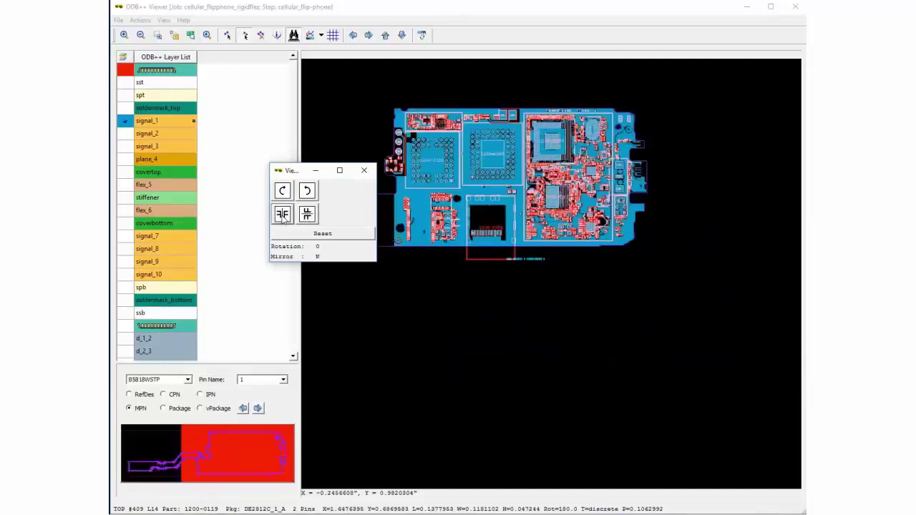
left_click(364, 171)
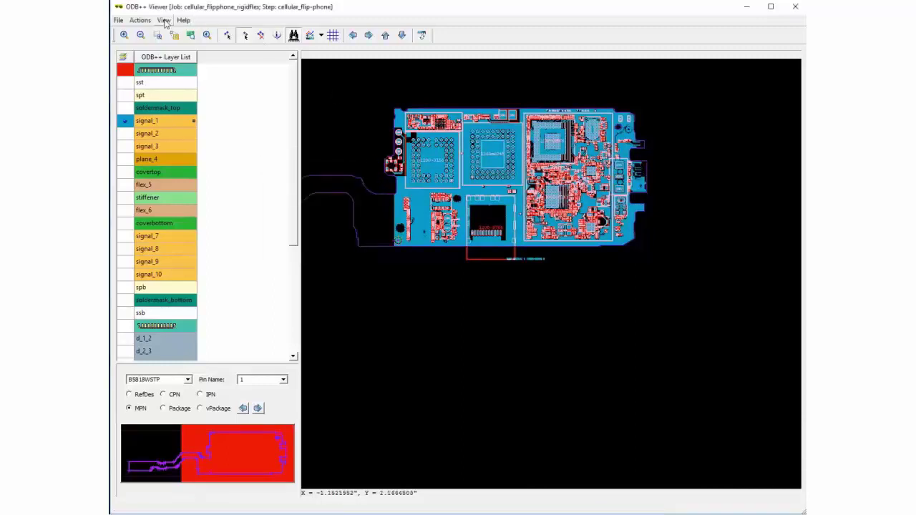
Step: In Highlight NET, show layer signal_3 and set CAD Net 1 to App_I2S0_WS
left_click(140, 21)
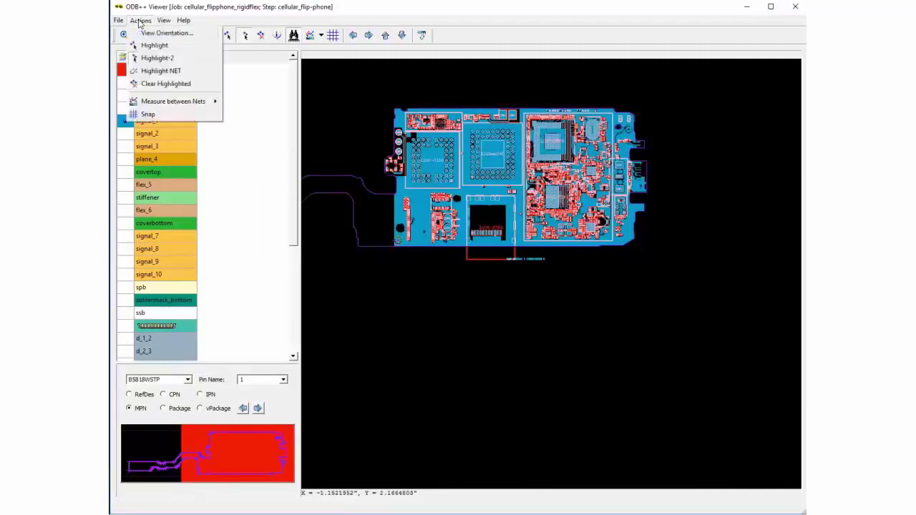
left_click(175, 72)
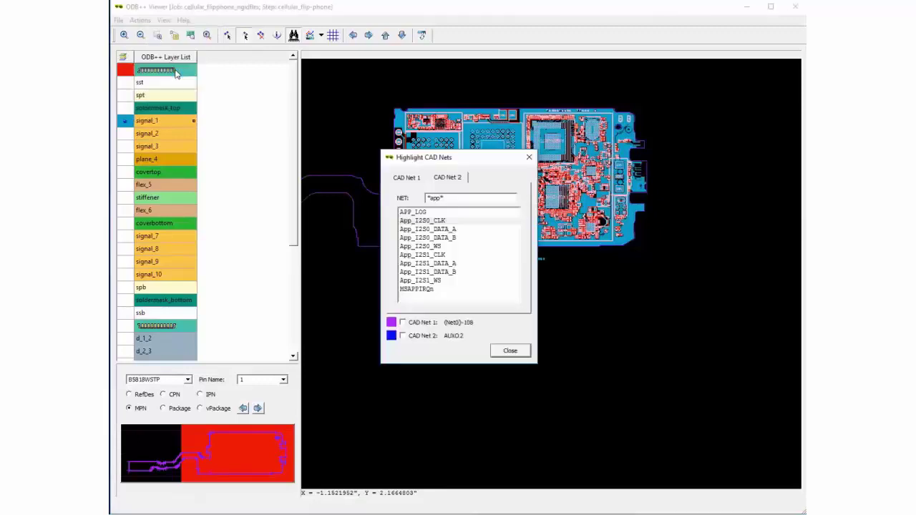
left_click(157, 149)
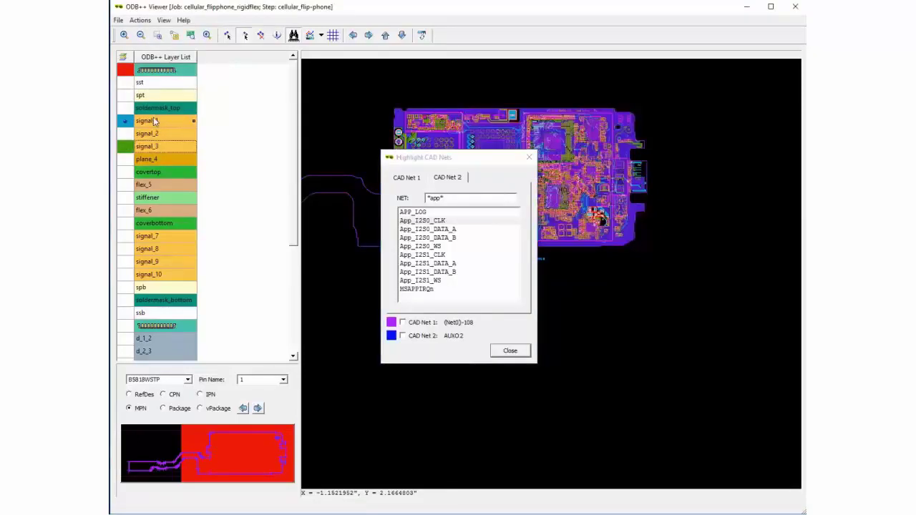
left_click(153, 120)
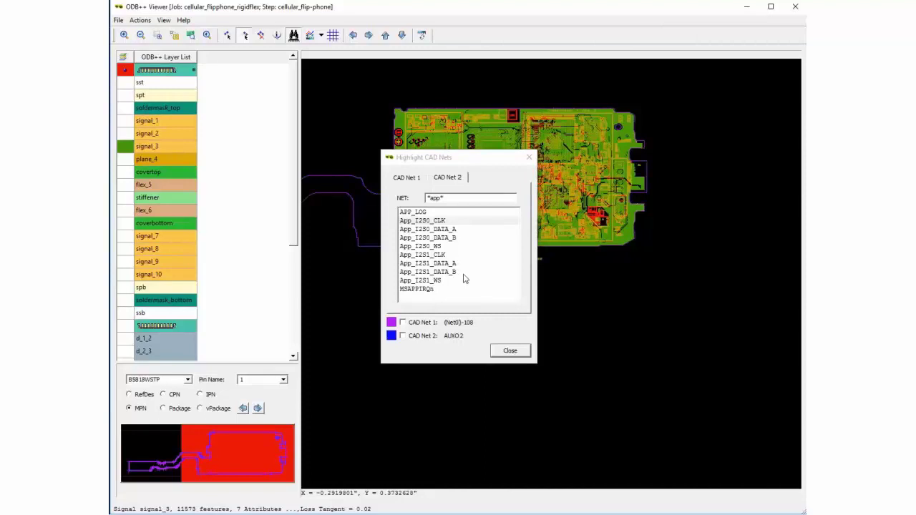
left_click(410, 180)
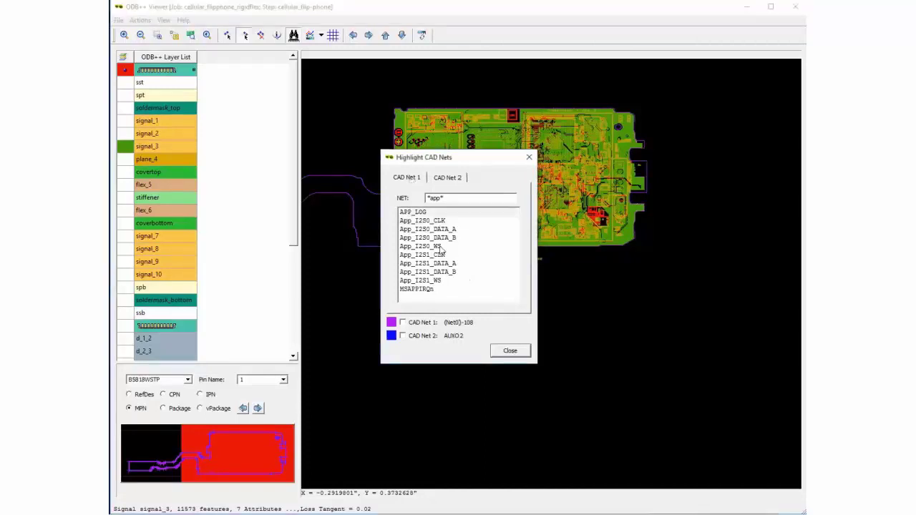
left_click(441, 247)
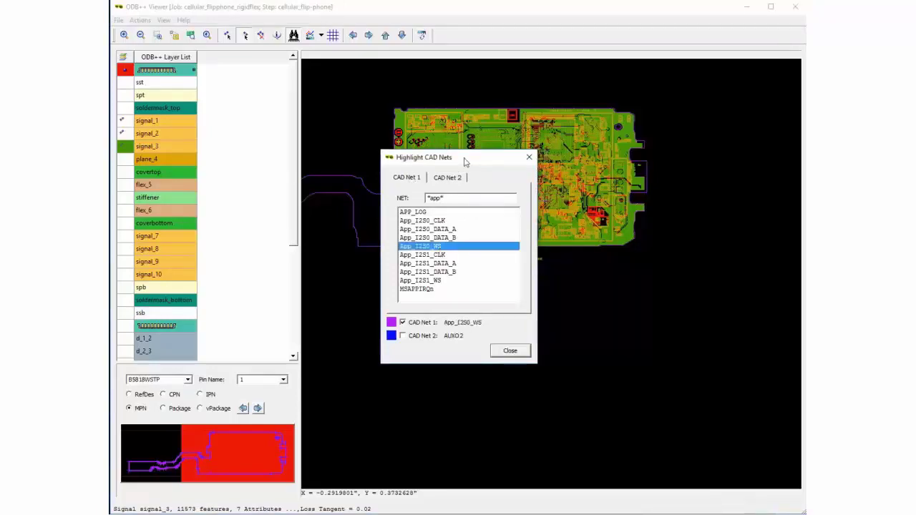
Step: Set CAD Net 2 to App_I2S1_CLK and close the net-highlight window
left_click_drag(463, 161, 311, 174)
scroll(500, 176, "up", 2)
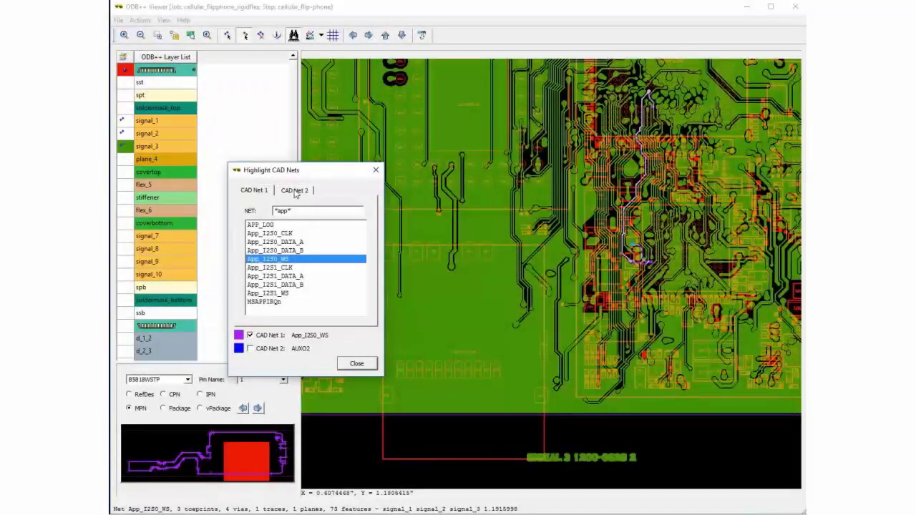
left_click(295, 191)
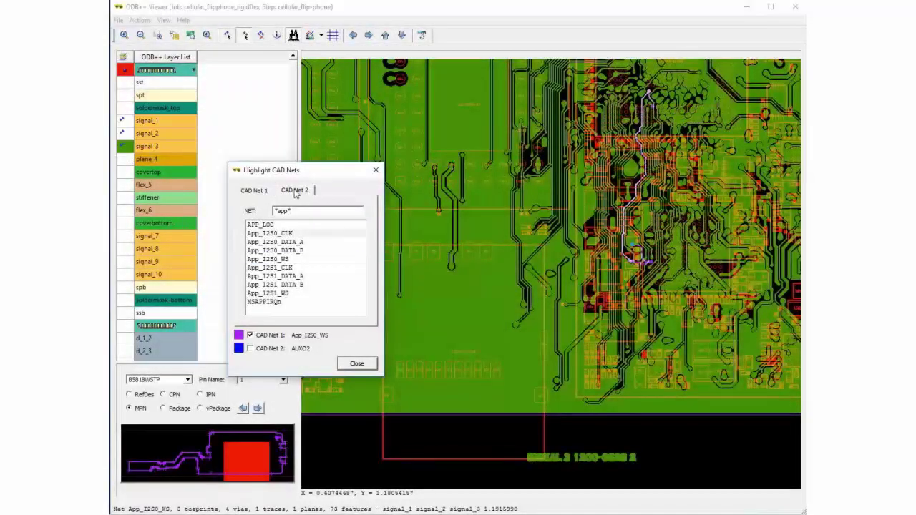
left_click(289, 268)
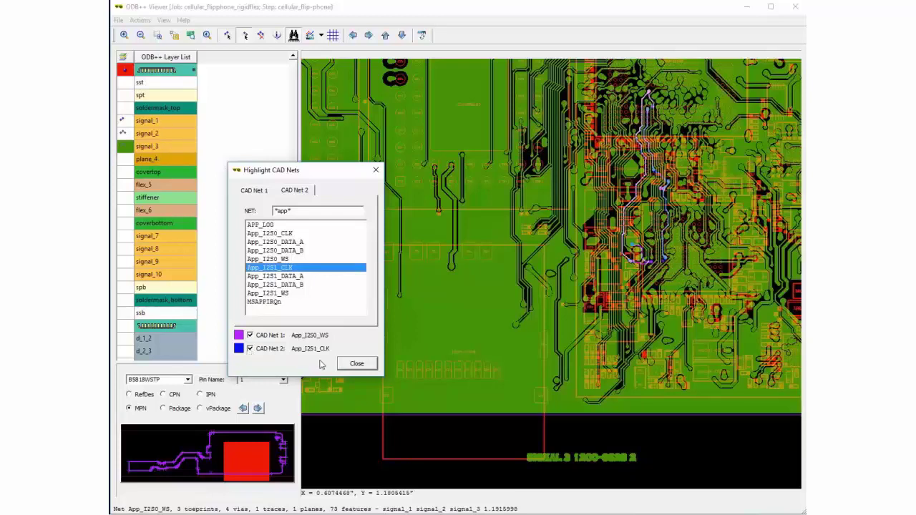
left_click(356, 364)
right_click(563, 312)
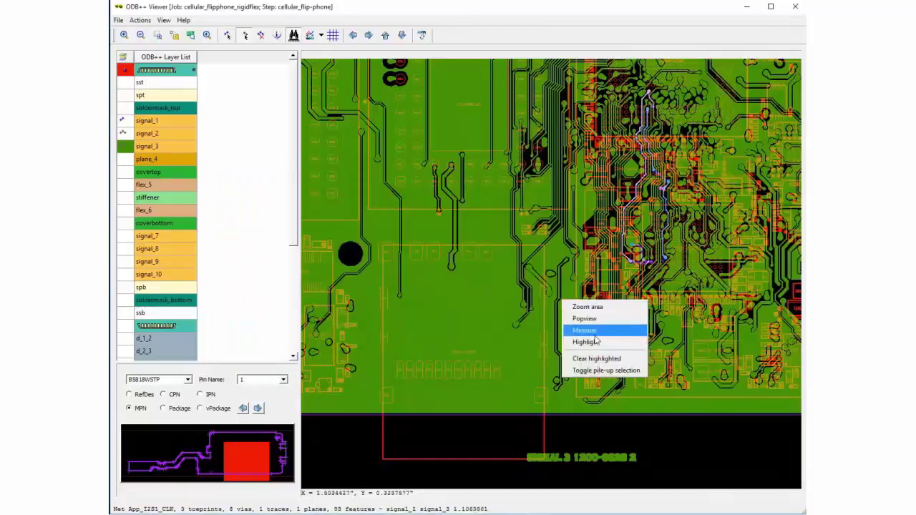